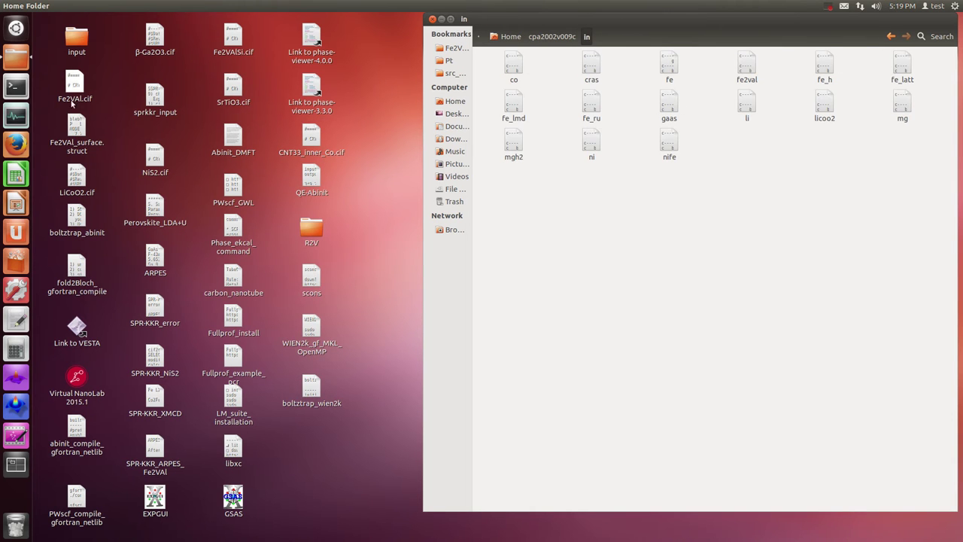
Step: Open a terminal and change its working directory to the cpa2002v009c folder in Home
right_click(16, 86)
click(60, 84)
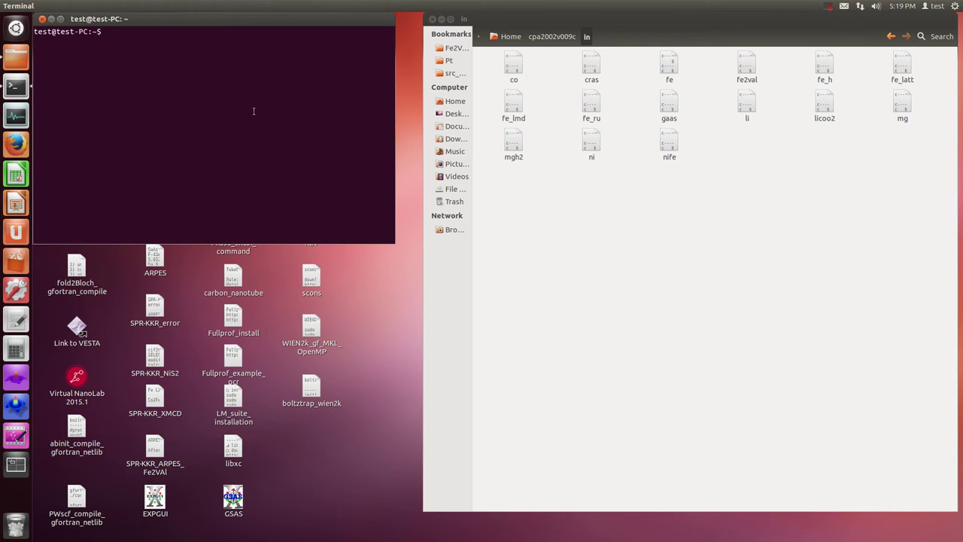
click(536, 38)
click(505, 36)
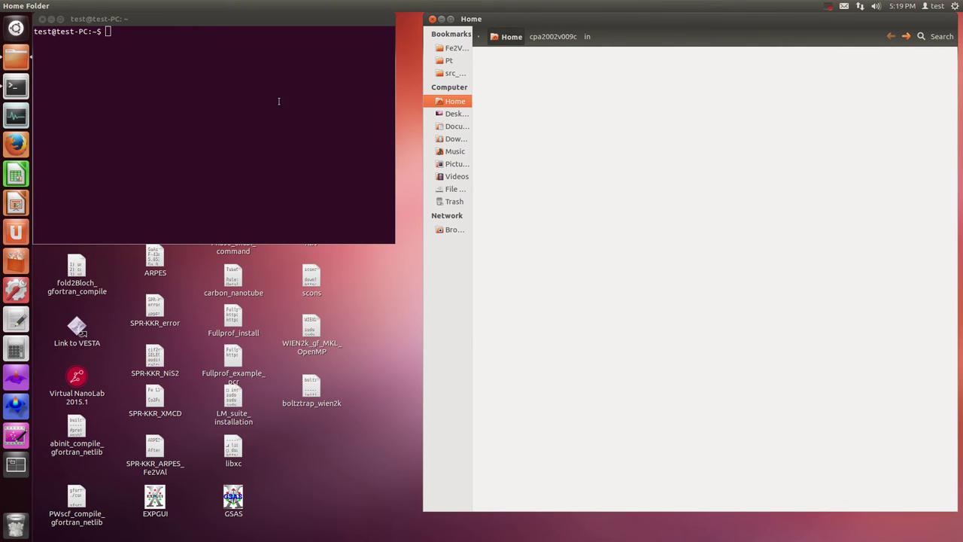
click(391, 76)
text(cd)
drag(823, 115, 286, 128)
key(Return)
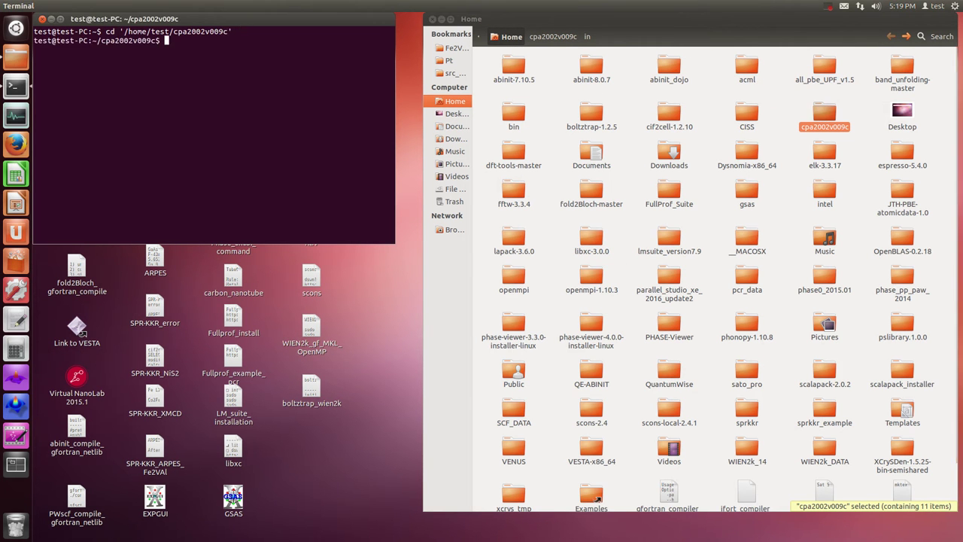
Step: Open the in subfolder of cpa2002v009c in the file manager and shift the terminal window aside
double_click(817, 111)
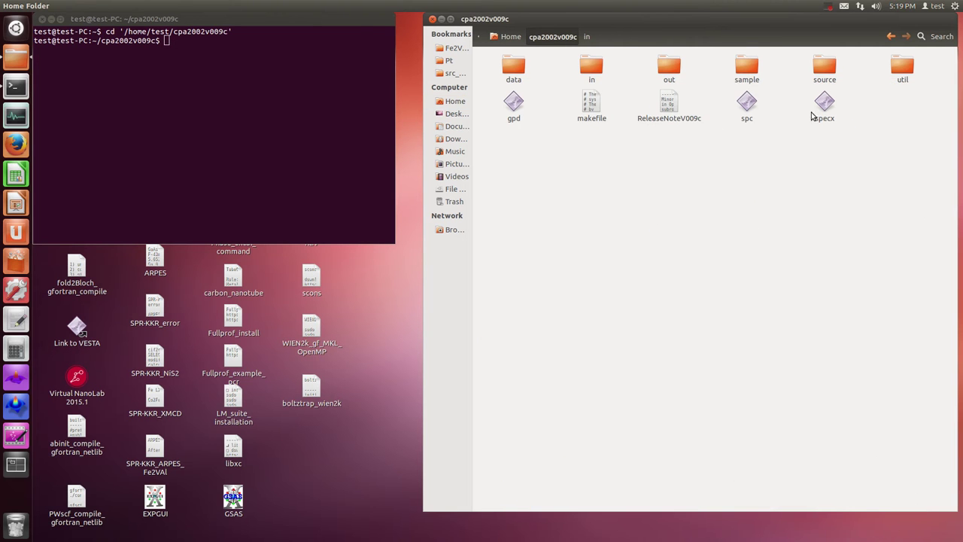
drag(355, 17, 380, 73)
click(760, 204)
double_click(591, 68)
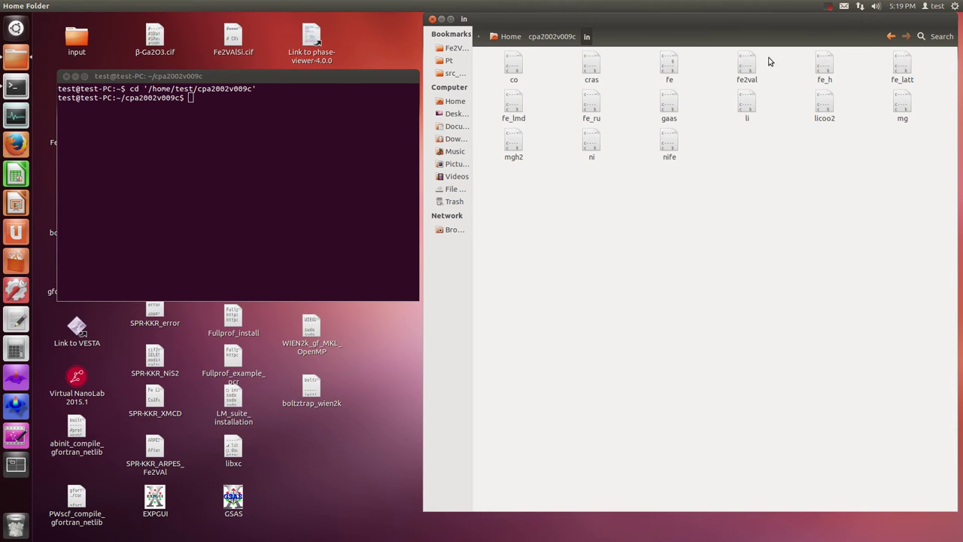
Step: Open the gaas input file from the in folder in the text editor
click(672, 65)
click(747, 64)
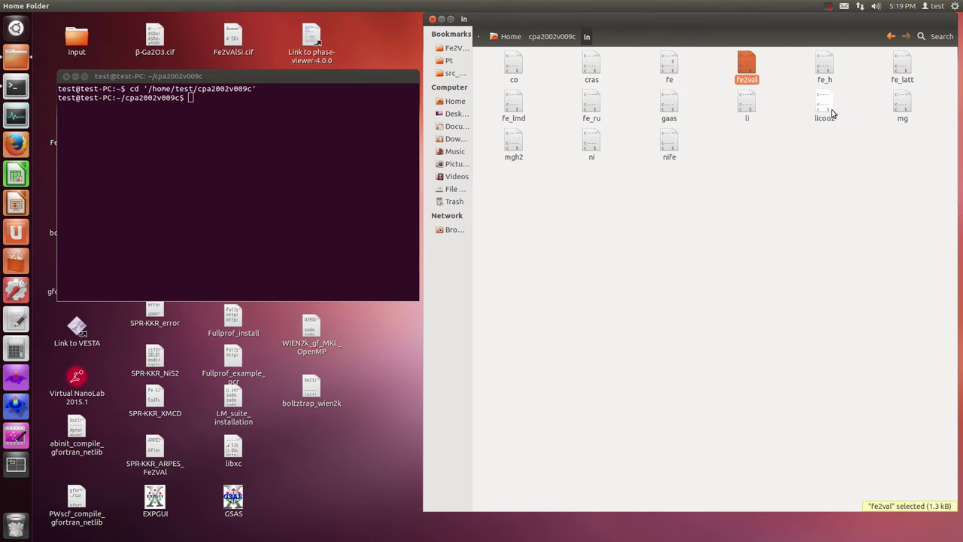
click(590, 77)
right_click(595, 67)
click(683, 146)
click(669, 105)
right_click(670, 109)
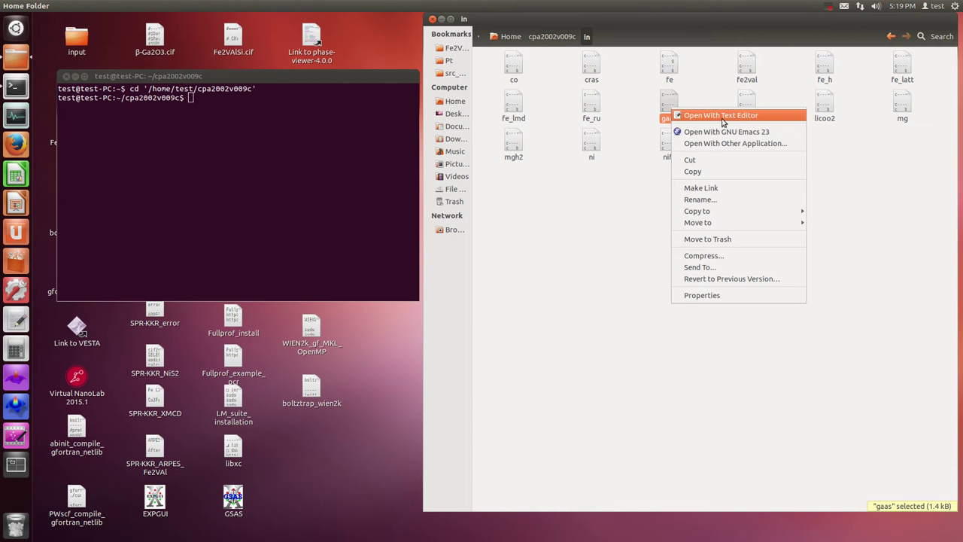
click(722, 121)
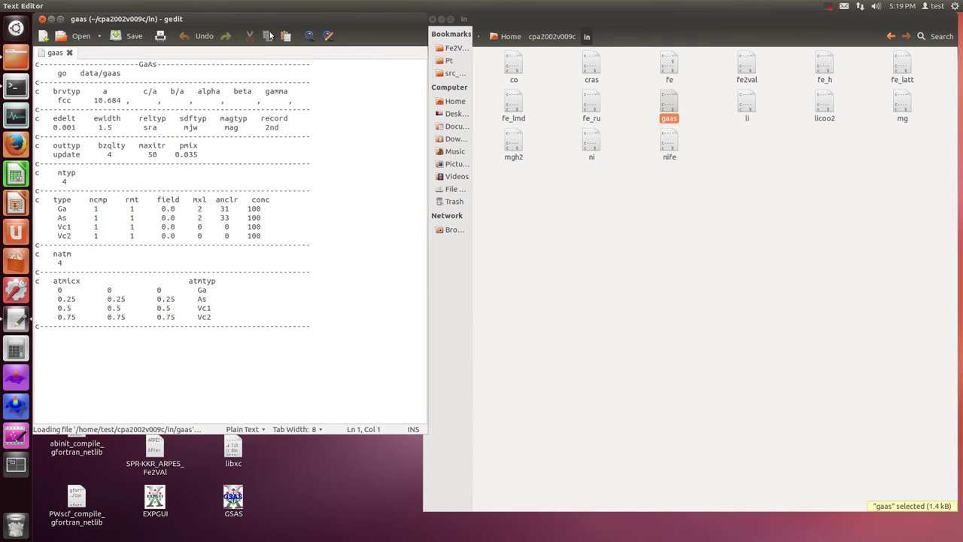
drag(280, 22, 630, 84)
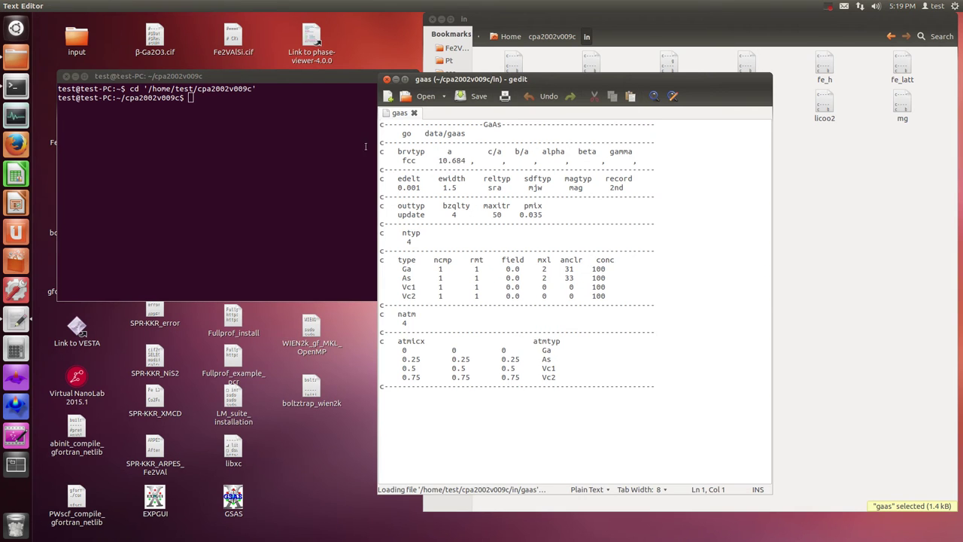
Step: Highlight the lattice constant a in gaas and write the note "bohr unit" in a new text document beside it
drag(434, 162, 467, 161)
drag(525, 79, 329, 70)
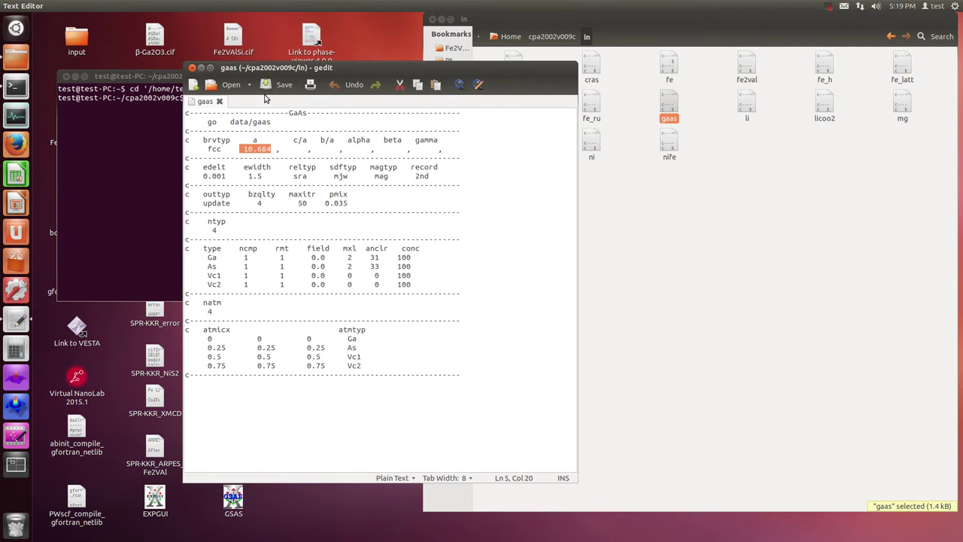
right_click(16, 319)
click(75, 319)
click(221, 52)
drag(247, 19, 637, 128)
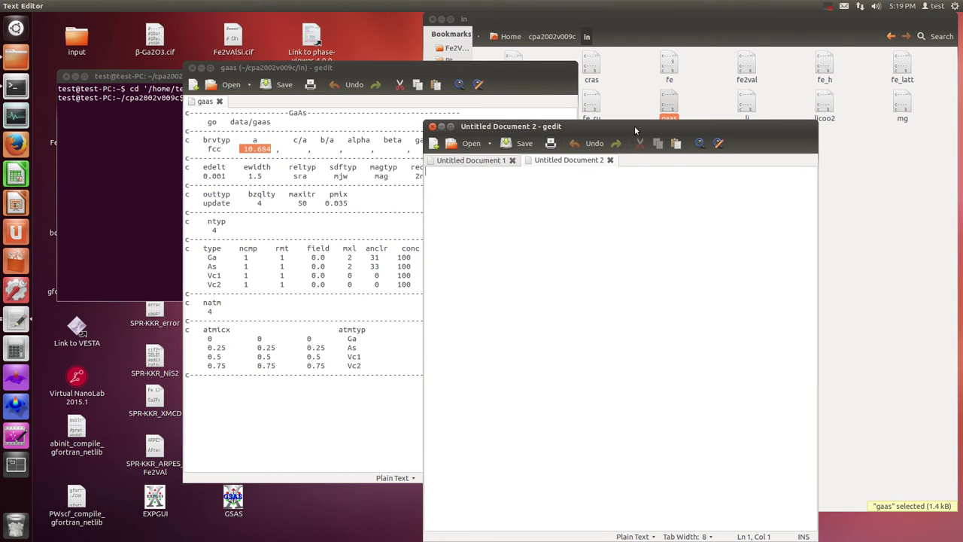
drag(504, 125, 372, 69)
text(bohr unit)
drag(409, 72, 585, 70)
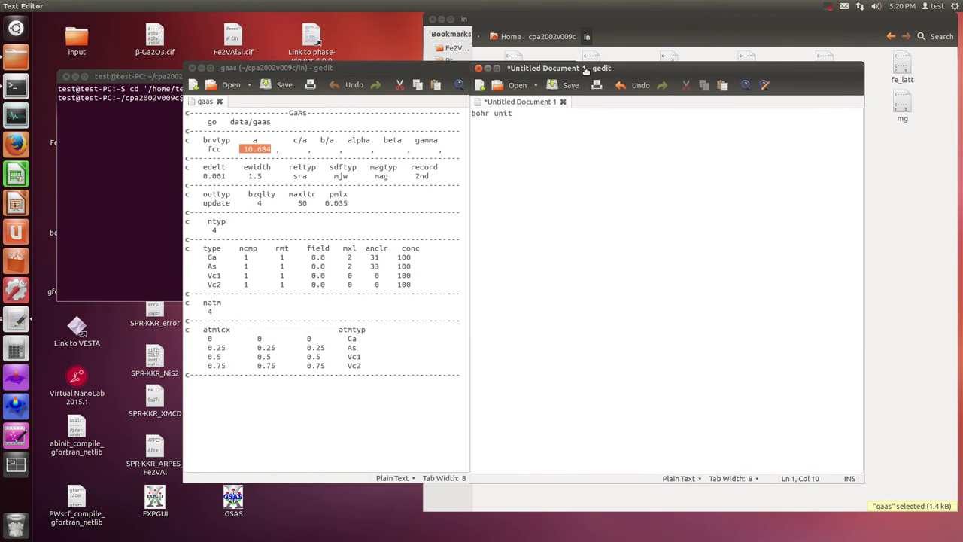
Step: Replace the note with "potential file name" and highlight gaas in the data/gaas path of the input file
drag(525, 119, 453, 113)
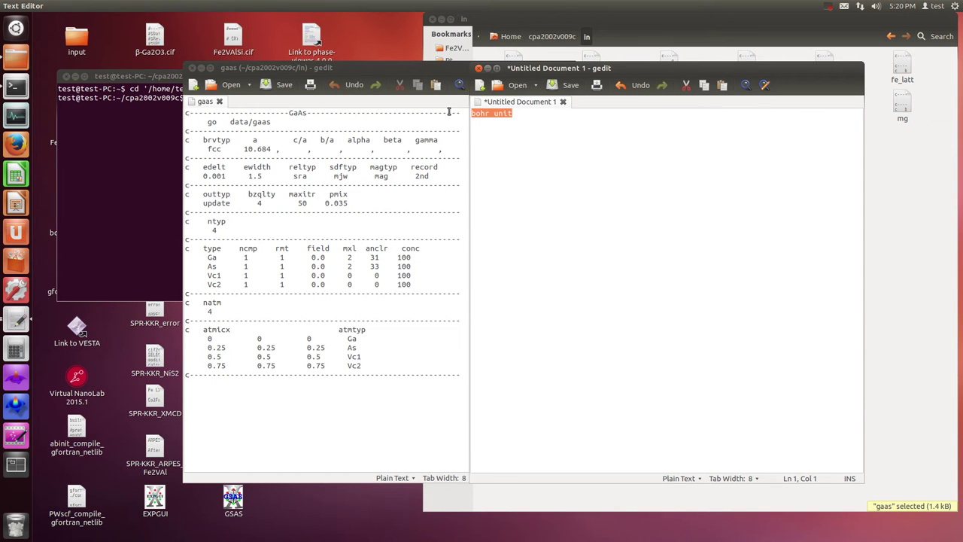
key(Delete)
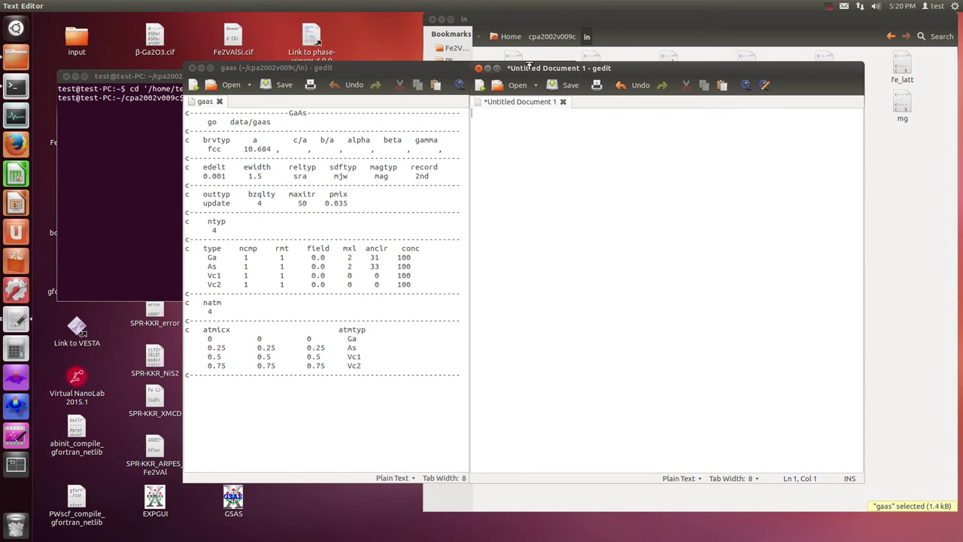
drag(532, 70, 338, 76)
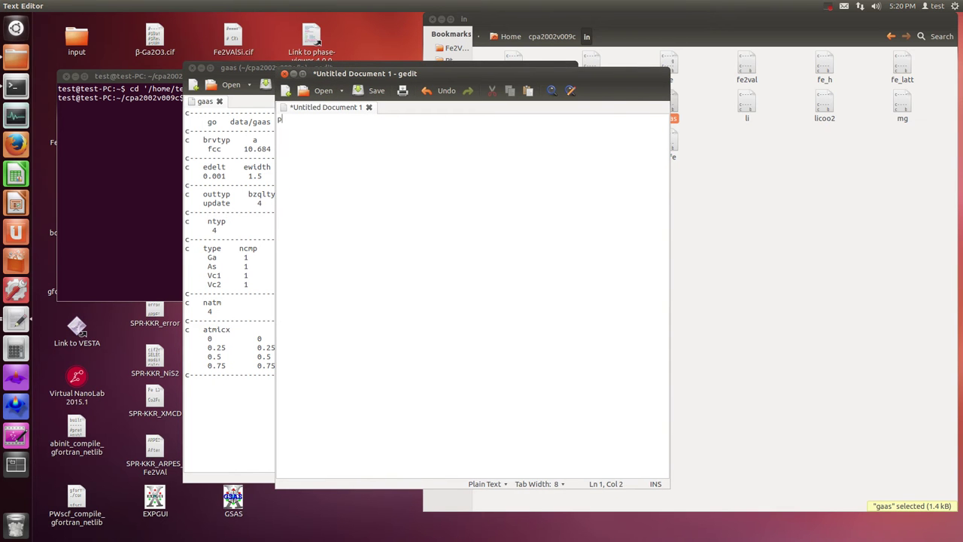
text(al file name)
drag(373, 74, 374, 78)
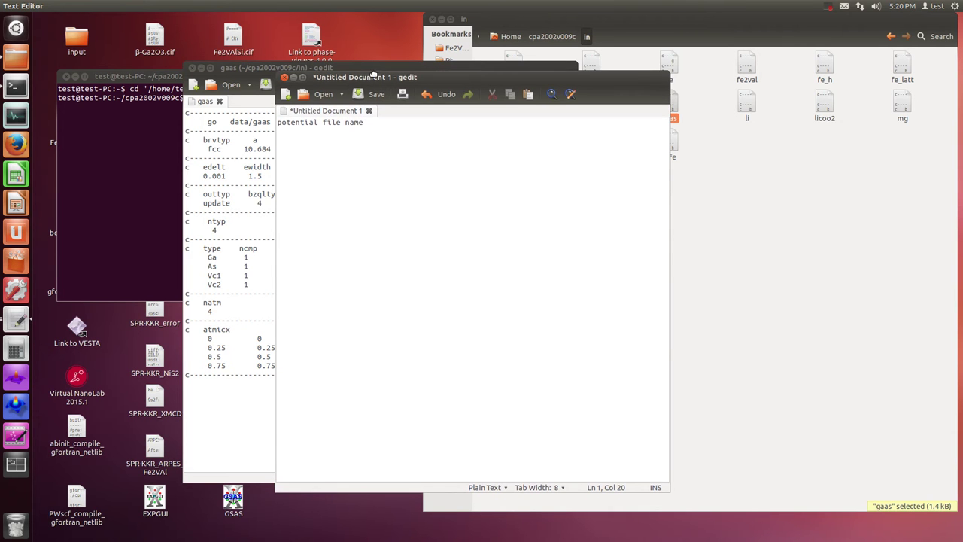
click(258, 122)
double_click(258, 122)
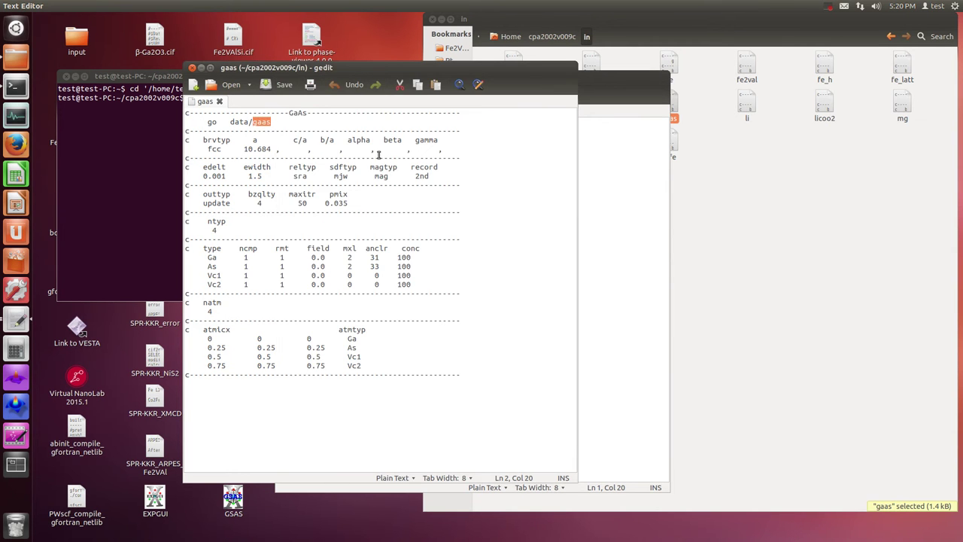
Step: Close the untitled note document without saving it
click(616, 174)
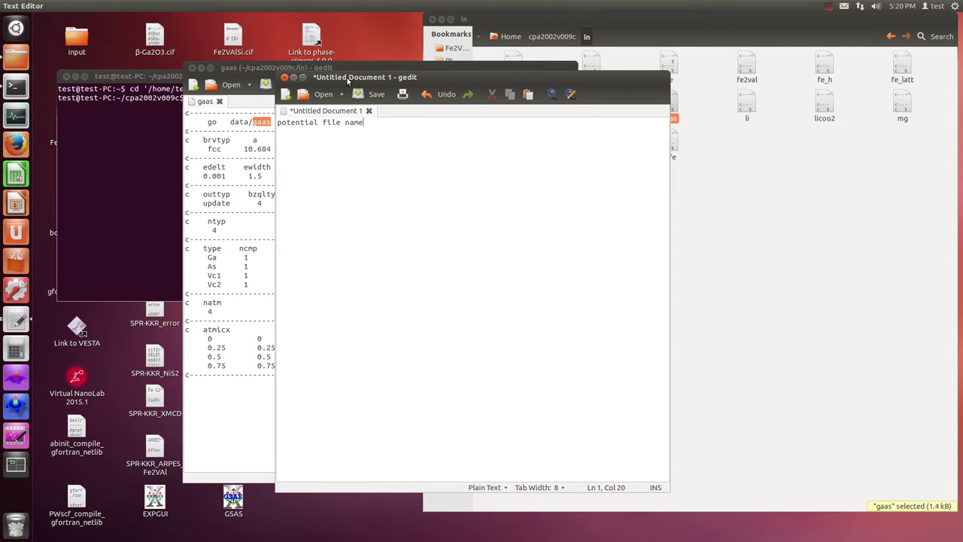
click(284, 78)
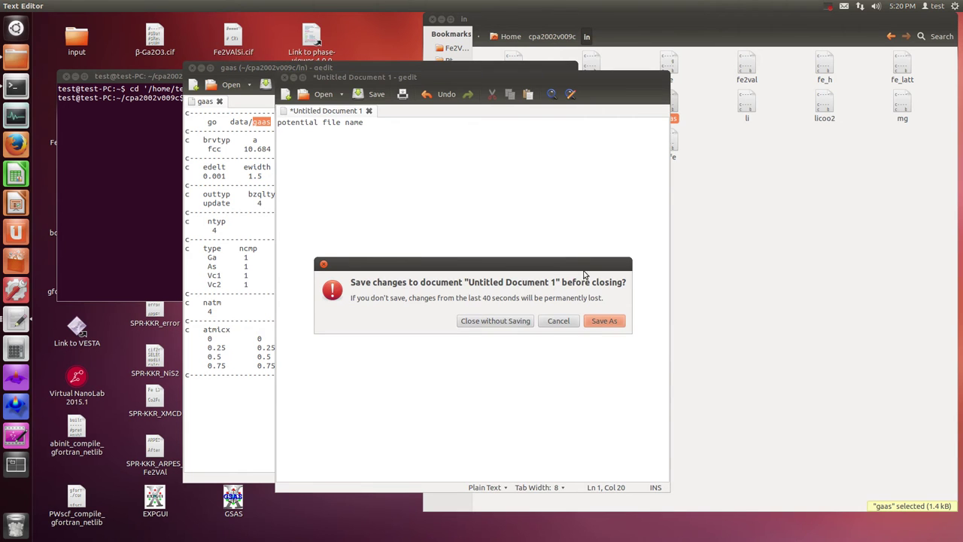
click(526, 322)
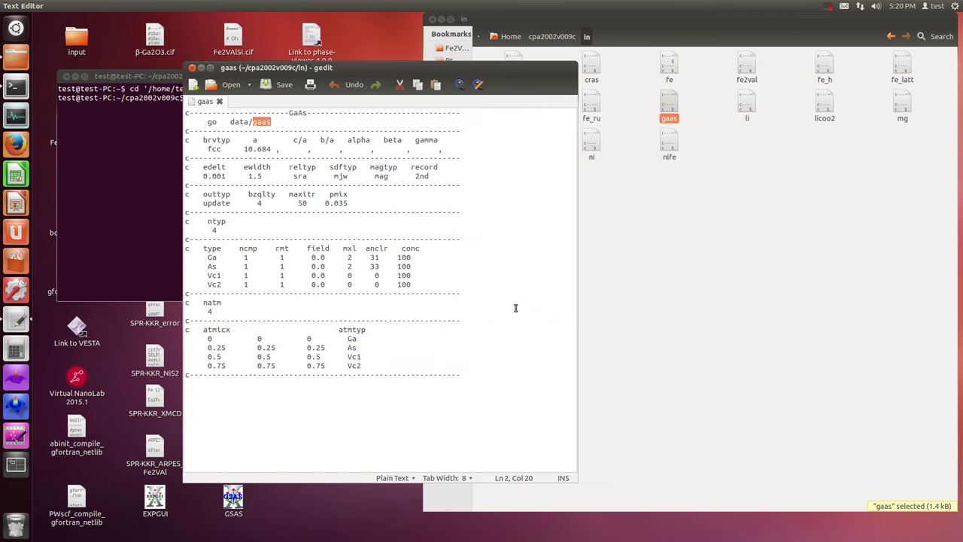
Step: Highlight the go keyword in gaas and write the note "scf calculation" in a new text document
click(212, 121)
drag(216, 121, 206, 121)
right_click(18, 320)
click(48, 322)
drag(243, 58, 457, 68)
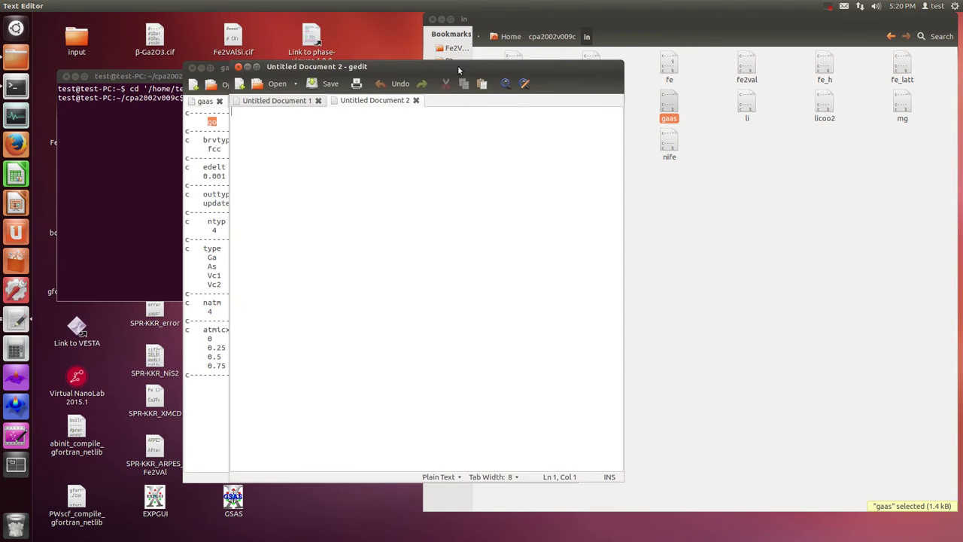
click(415, 100)
text(scf)
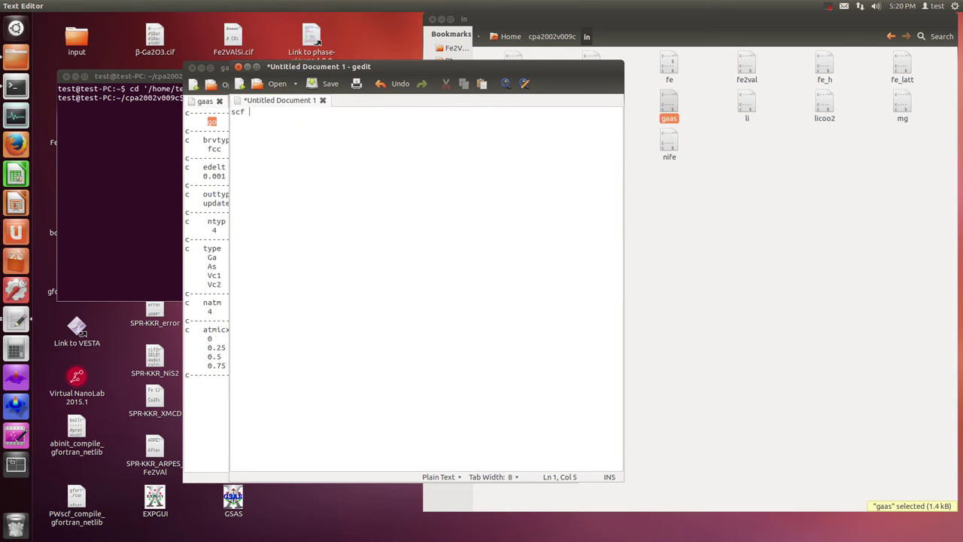
text( calculation)
drag(372, 68, 623, 69)
Step: Clear the note text and move the note window farther away from the gaas file
key(ctrl+a)
key(BackSpace)
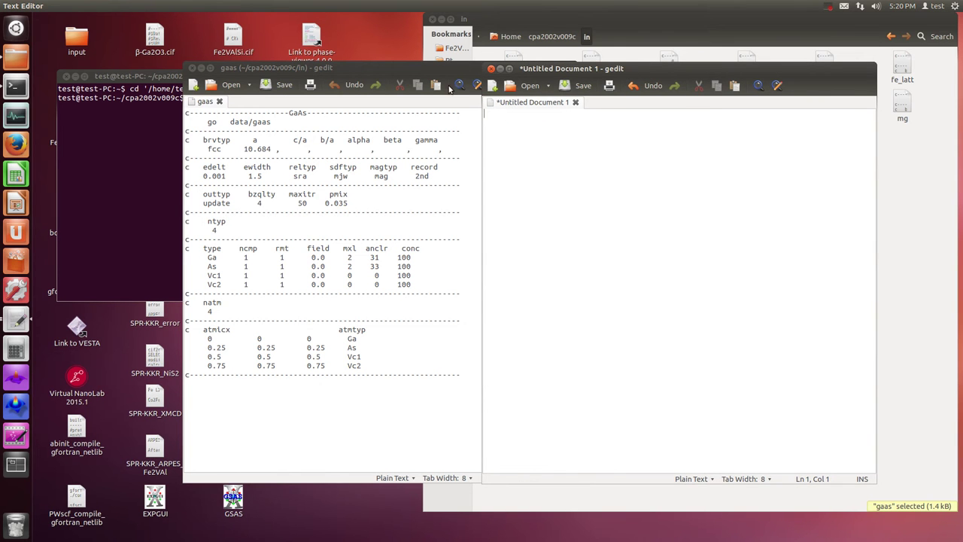
drag(576, 69, 700, 73)
Step: Set the sdftyp value in gaas to pbe and save the file
click(345, 183)
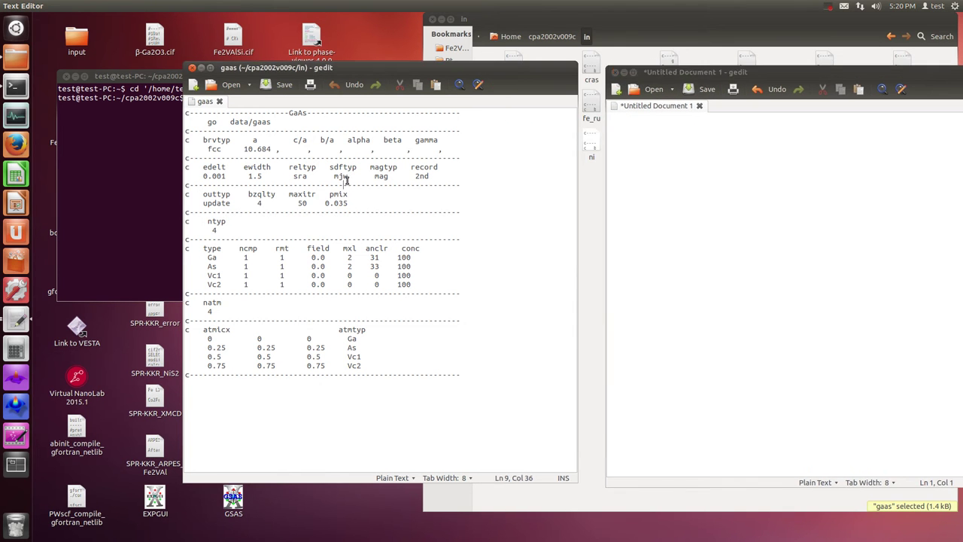
key(BackSpace)
key(BackSpace)
key(BackSpace)
text(pbe)
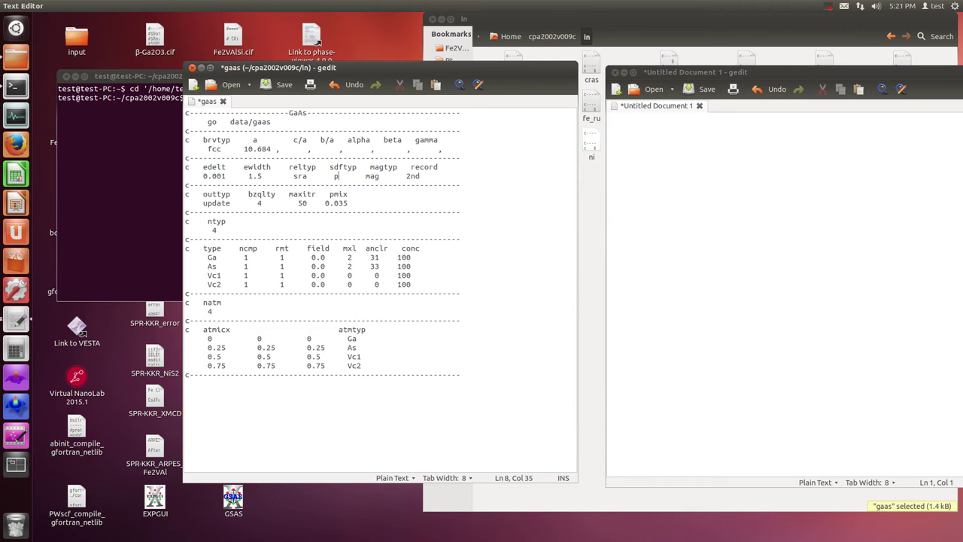
key(ctrl+s)
Step: Write the note "GGA-PBE" in the untitled document and place it next to the gaas parameters
drag(696, 73, 440, 126)
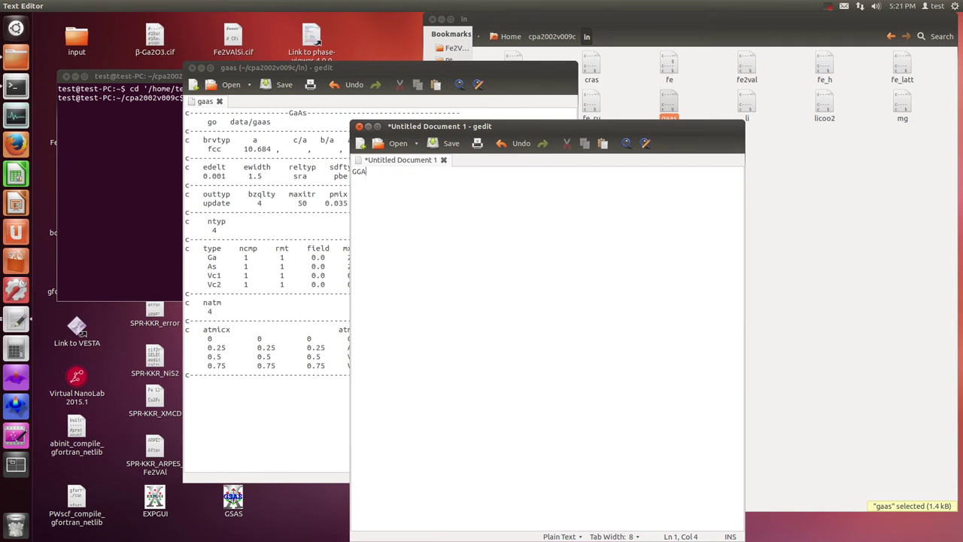
text(PBe)
mouse_move(418, 127)
mouse_down()
mouse_move(418, 139)
mouse_move(419, 131)
mouse_up()
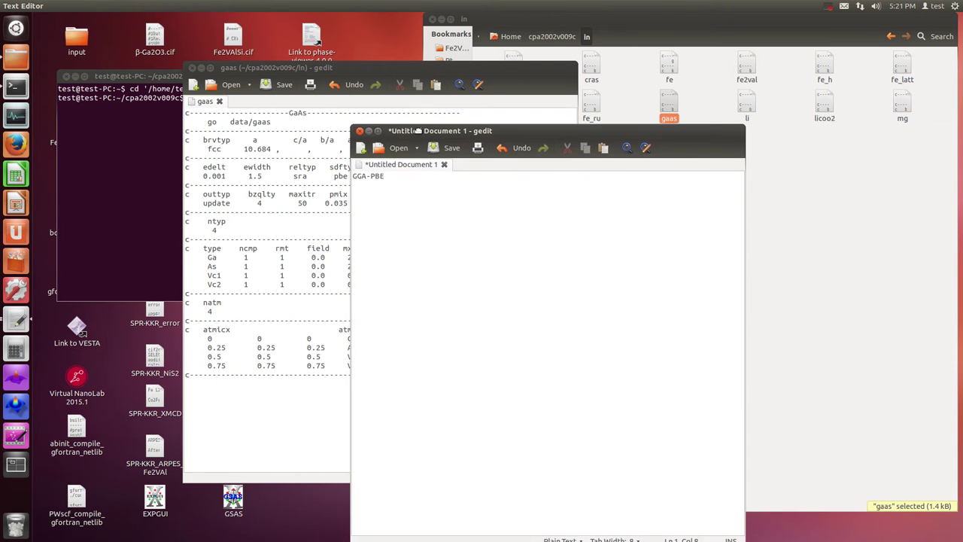
Step: Replace the note with "scalar relativistic" and highlight the reltyp value sra in gaas
drag(406, 176, 331, 171)
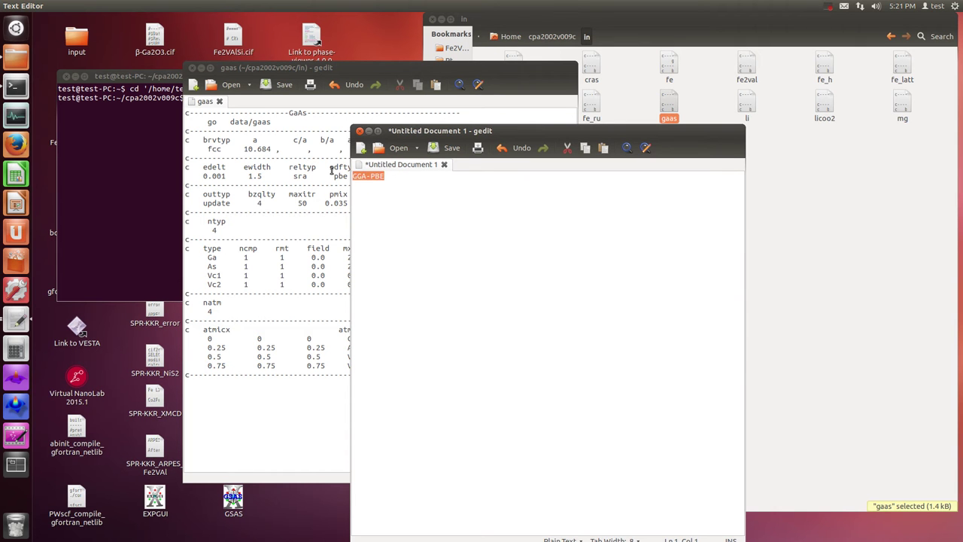
key(ctrl+x)
drag(429, 132, 391, 128)
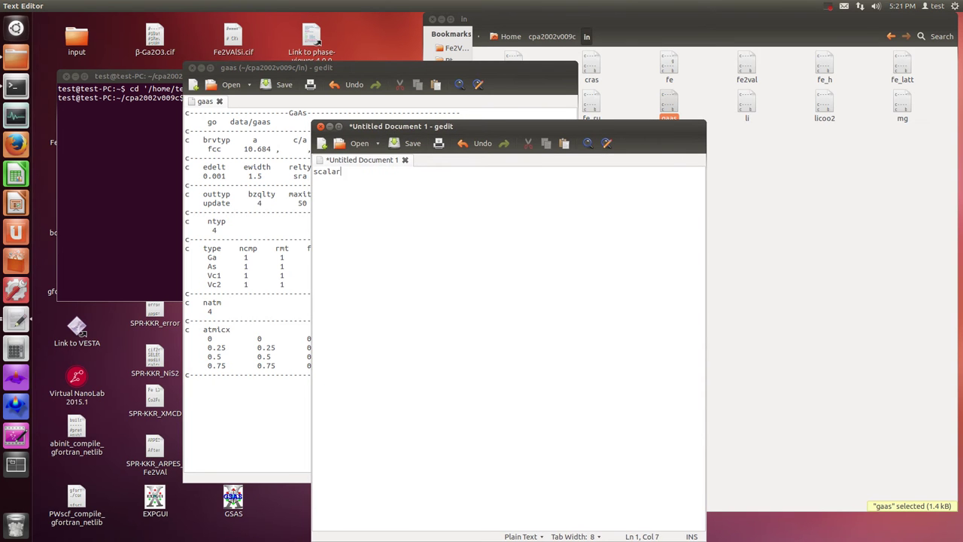
text(relativistic)
mouse_move(420, 126)
mouse_down()
mouse_move(416, 144)
mouse_move(418, 131)
mouse_up()
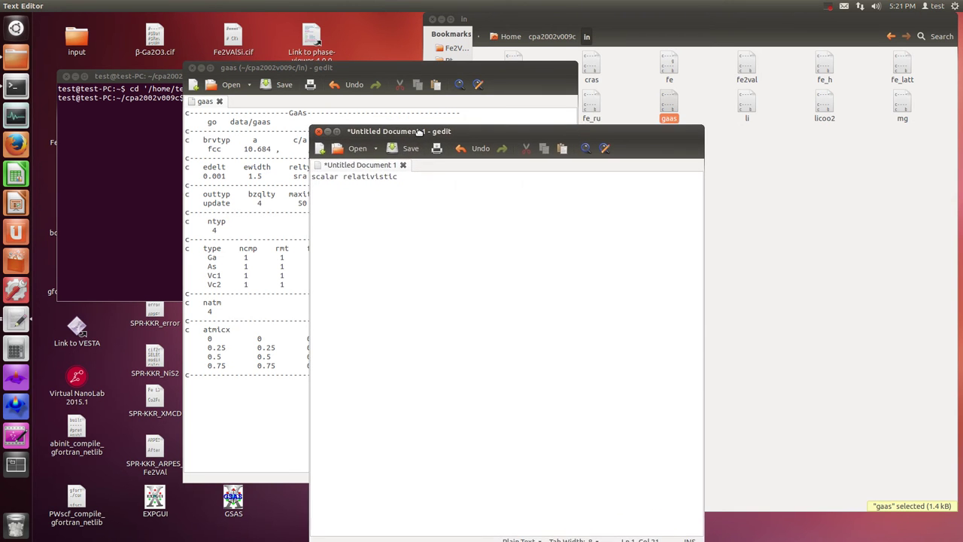
click(297, 175)
double_click(299, 175)
click(631, 221)
Step: Replace the note with "spin polarized calculation" and place its window beside the magtyp column of gaas
drag(386, 131, 574, 68)
drag(591, 113, 466, 111)
text(spin polarized)
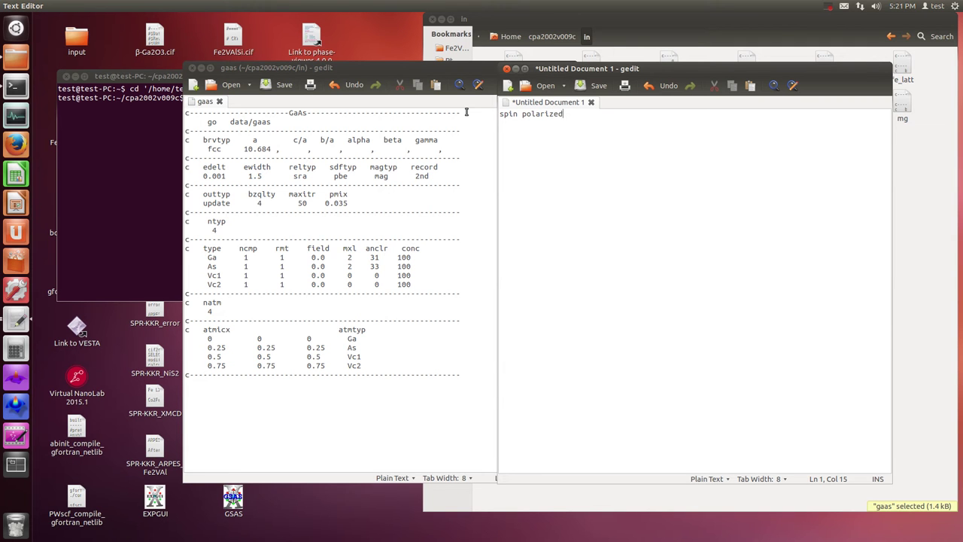
text( calculation)
drag(584, 68, 477, 129)
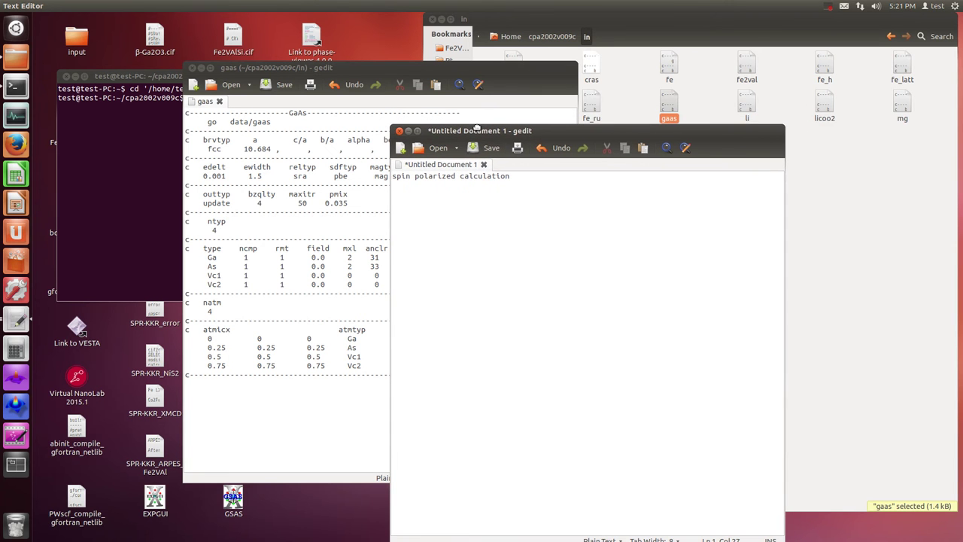
Step: Highlight the magtyp value mag in gaas and clear the text of the untitled note
click(376, 174)
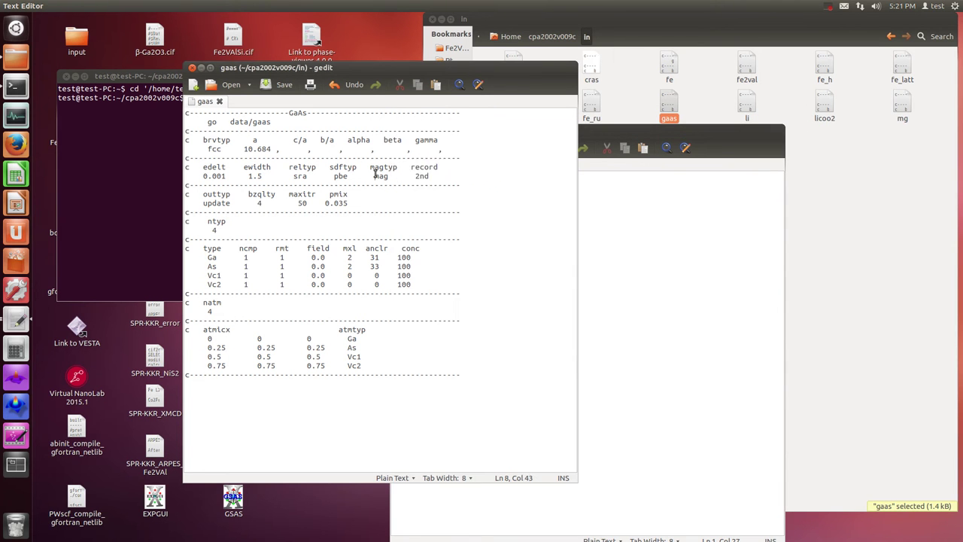
double_click(380, 175)
click(631, 234)
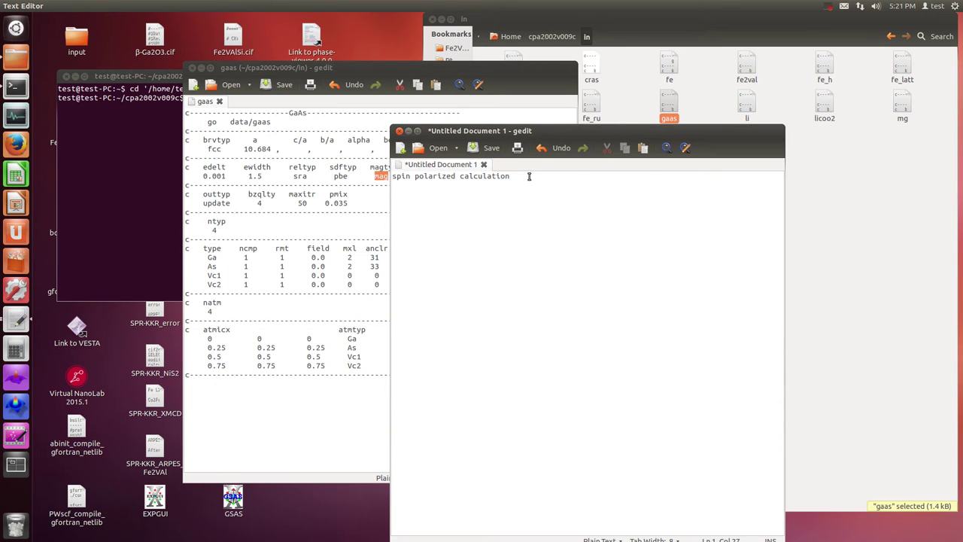
key(shift+Home)
key(BackSpace)
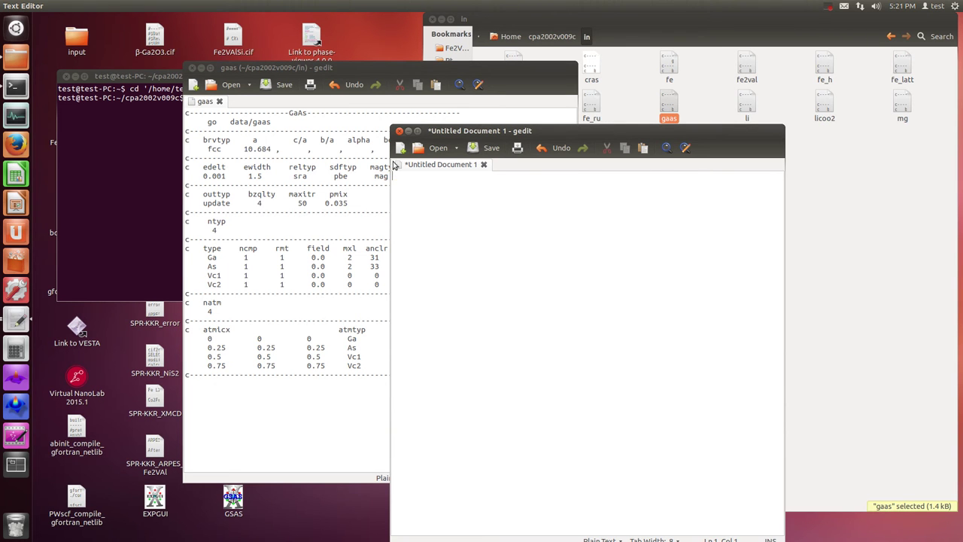
Step: Move the empty note window off gaas and highlight the ntyp label and the four atom type rows
drag(512, 131, 688, 107)
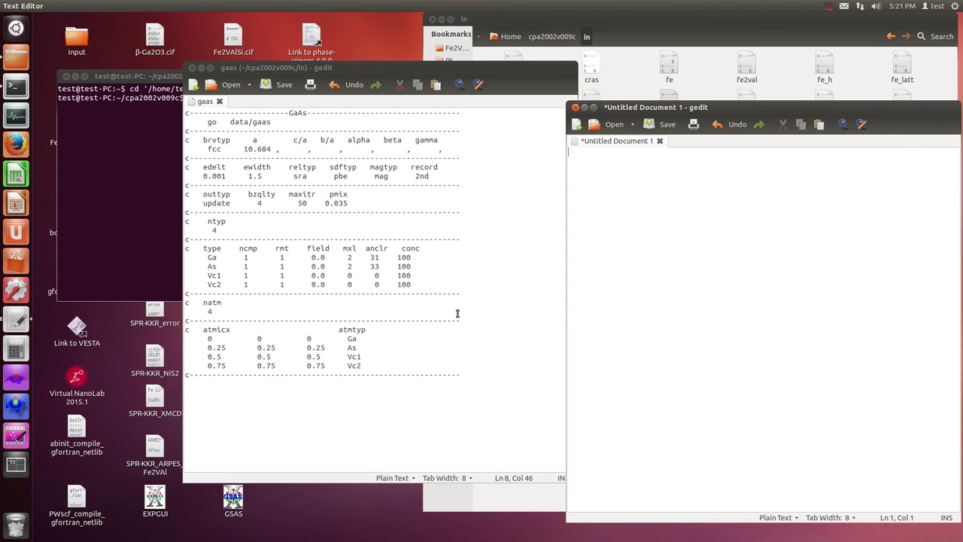
drag(208, 258, 222, 259)
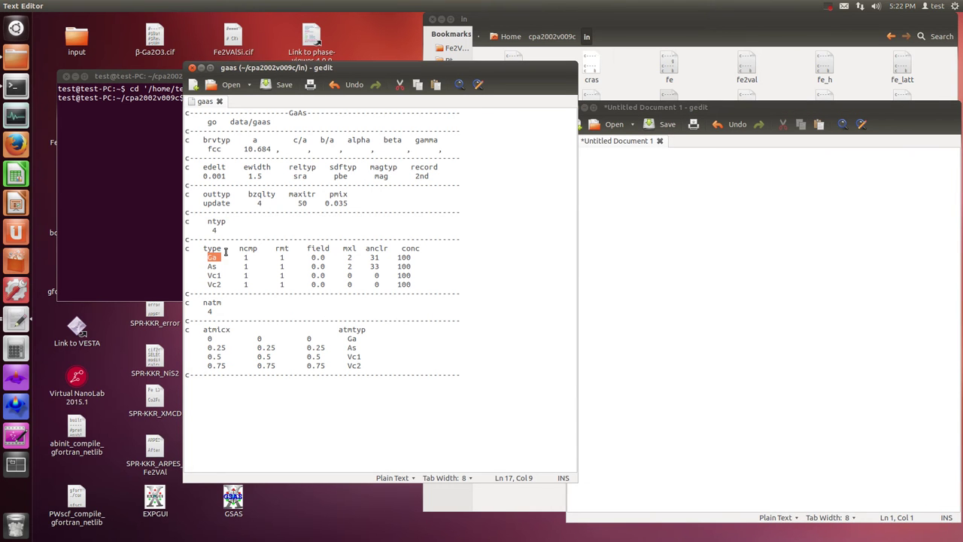
drag(203, 220, 230, 221)
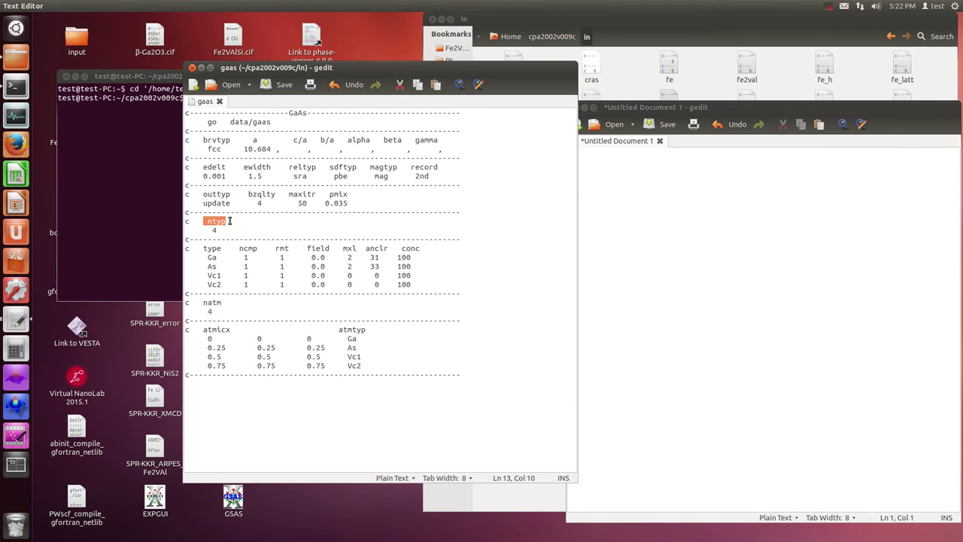
click(213, 231)
drag(416, 283, 190, 258)
Step: Write the note "4 type" beside the type table of gaas, clear it again and move its window aside
drag(641, 112, 512, 208)
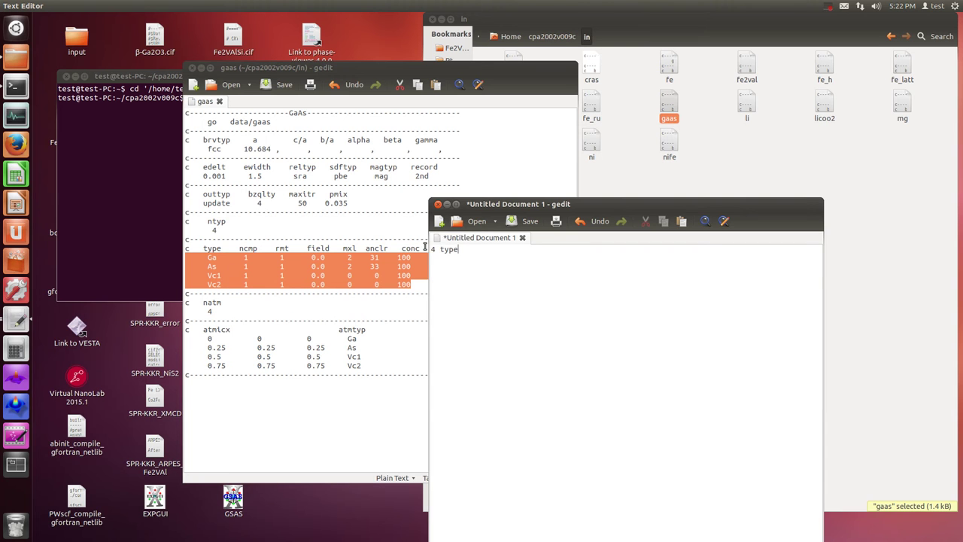
drag(475, 207, 479, 215)
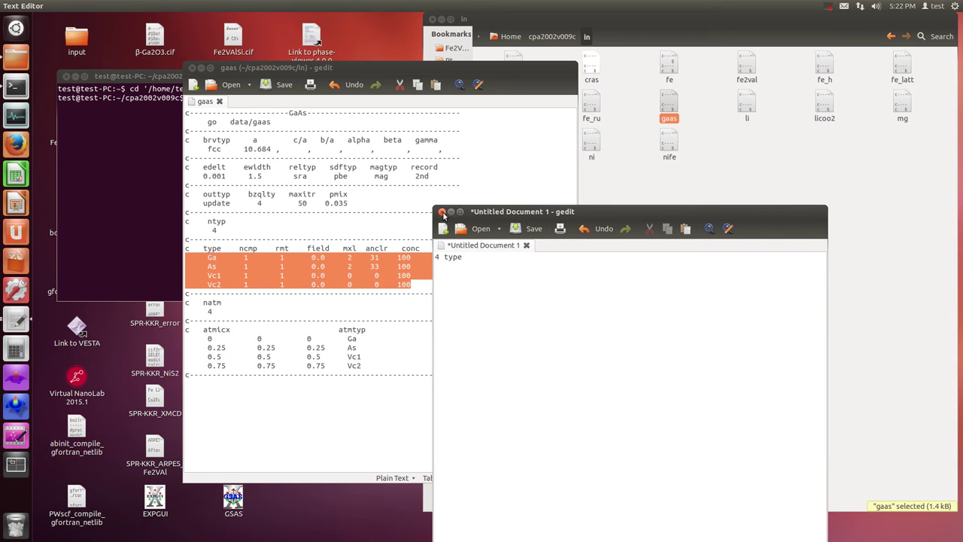
key(ctrl+a)
key(BackSpace)
drag(539, 210, 673, 199)
Step: Highlight the natm entry and the four atmicx coordinate rows in gaas
drag(212, 313, 201, 303)
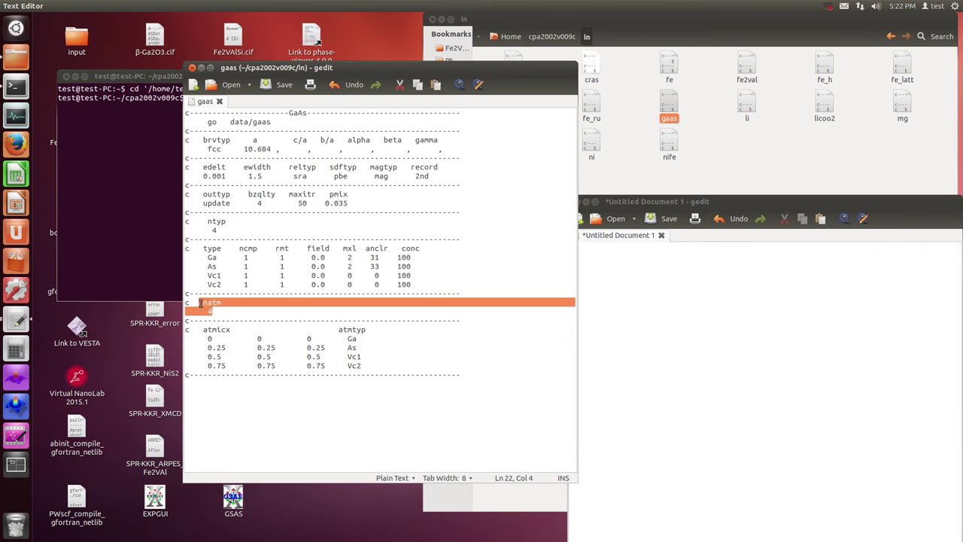
drag(361, 366, 137, 342)
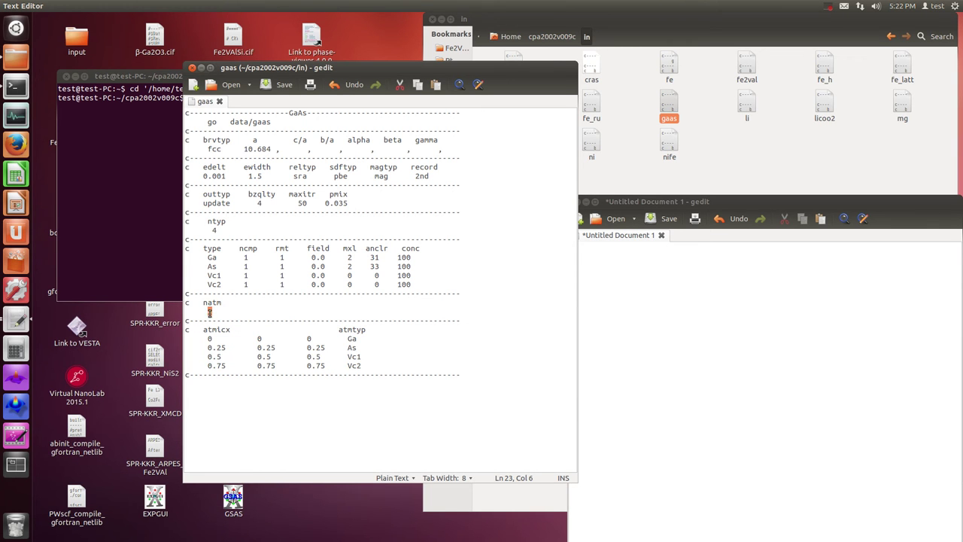
drag(213, 356, 370, 367)
click(212, 338)
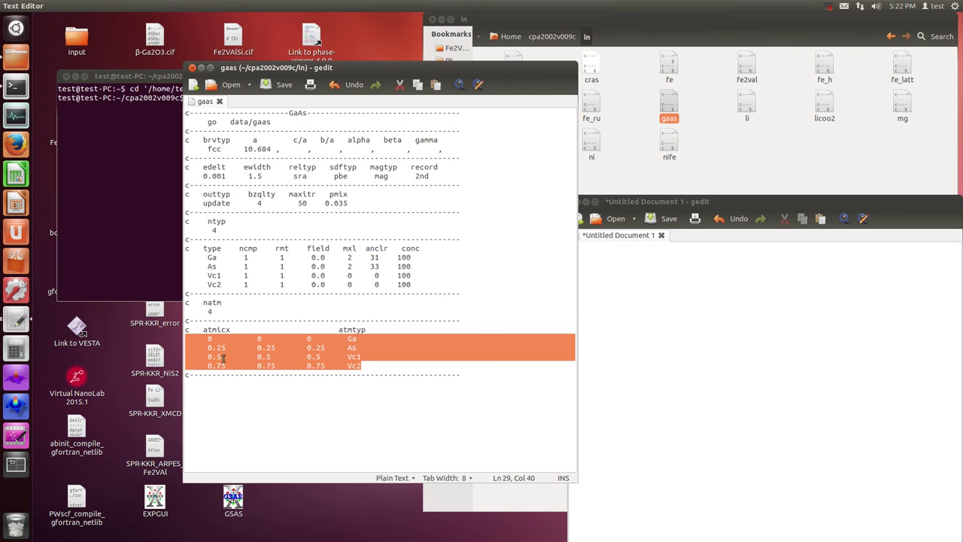
drag(215, 310, 205, 310)
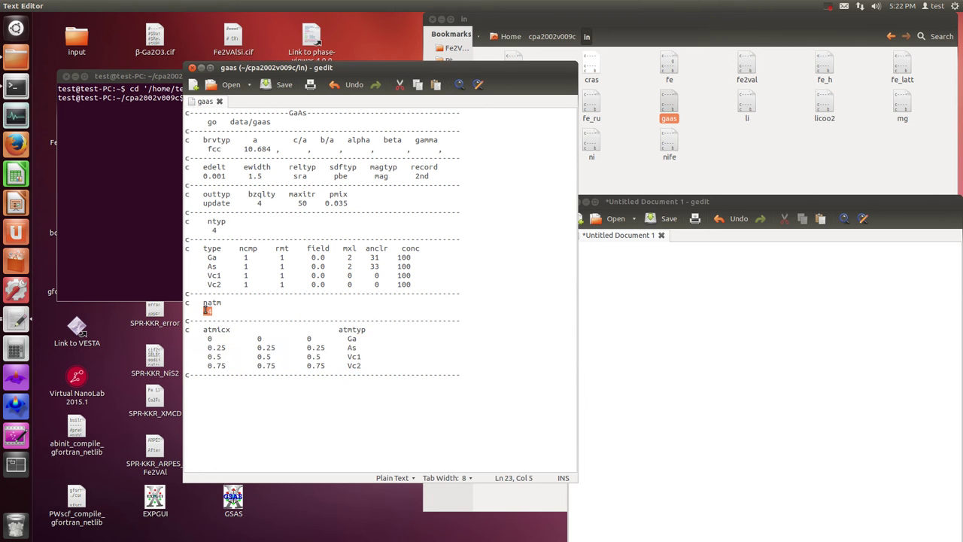
key(Right)
click(426, 284)
Step: Write the note "max iteration" in the untitled document and place its window beside the maxitr column of gaas
click(656, 339)
drag(645, 209, 489, 100)
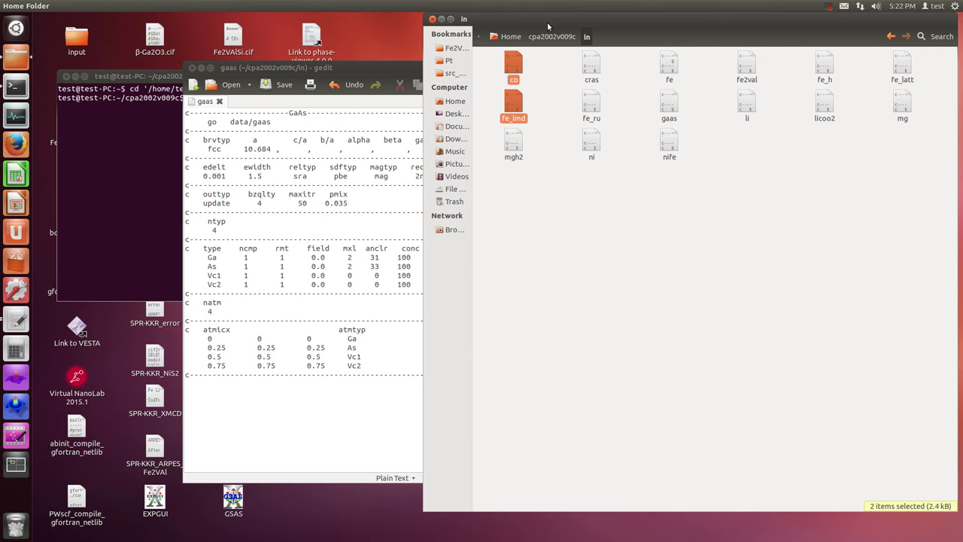
click(537, 105)
drag(559, 20, 629, 255)
drag(556, 89, 390, 160)
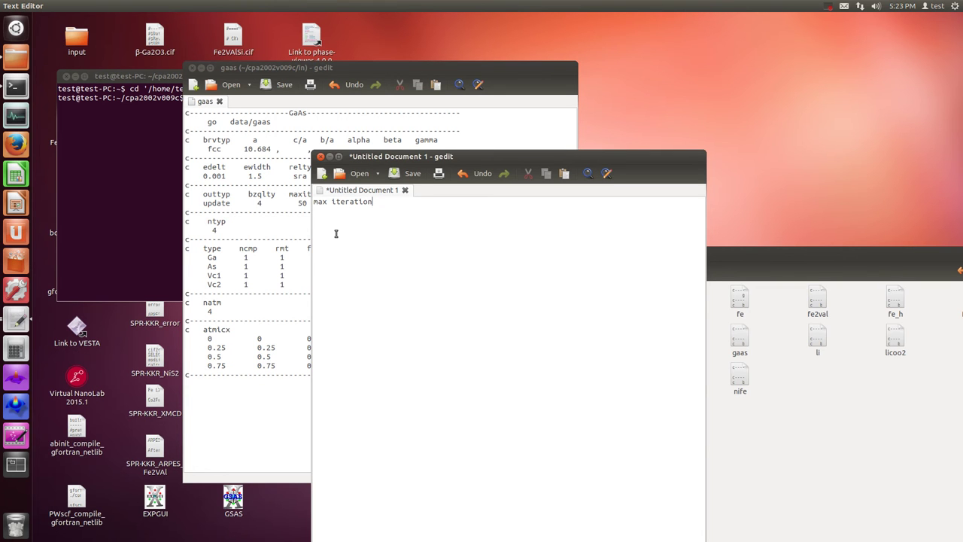
drag(364, 156, 361, 159)
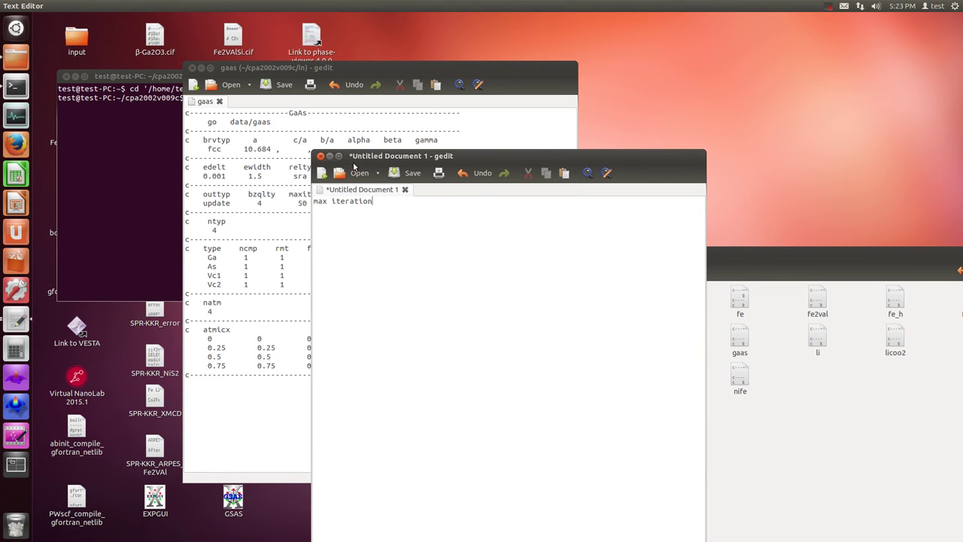
Step: Set the maxitr value in gaas to 400 and save the file
double_click(302, 202)
text(400)
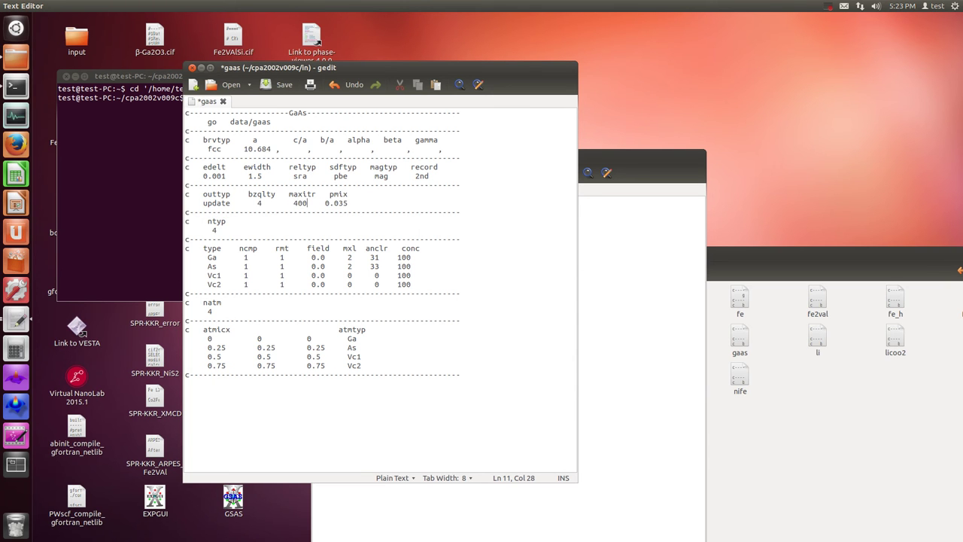
click(277, 84)
Step: Close the untitled note without saving and move the file manager window back beside gaas
click(580, 269)
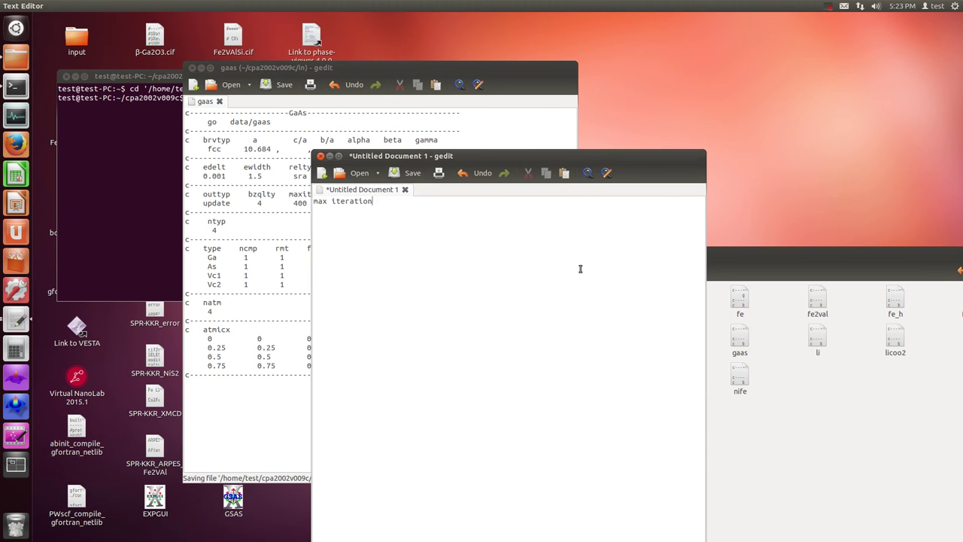
click(321, 156)
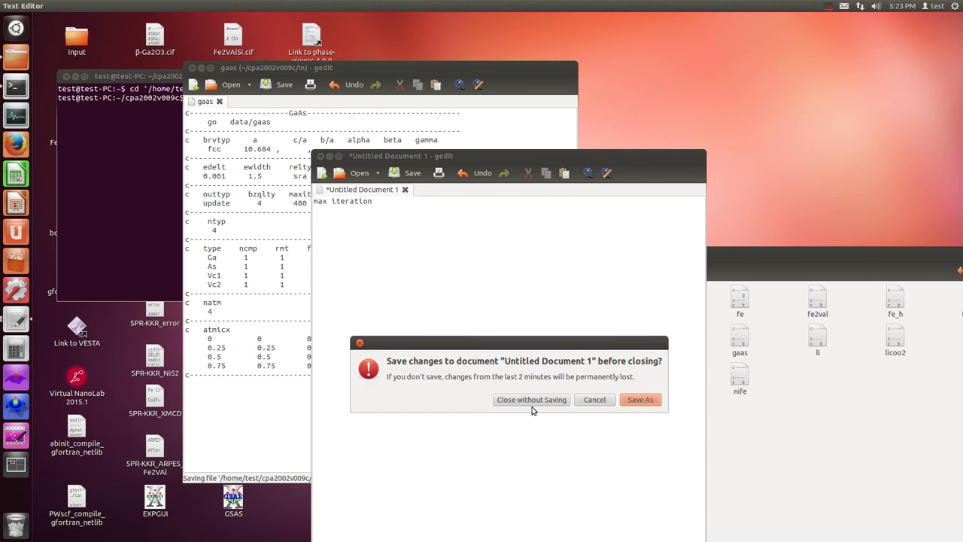
click(530, 399)
drag(720, 265, 646, 23)
Step: Highlight matching Ga, As and Vc1 entries in the type and atmtyp columns of gaas
click(275, 374)
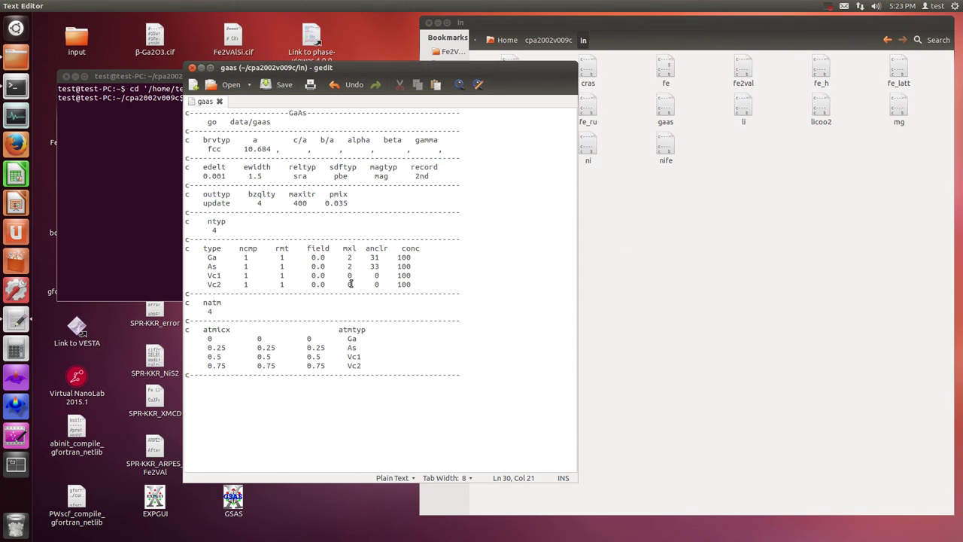
drag(216, 257, 205, 258)
shift+click(357, 337)
click(357, 338)
drag(358, 338, 343, 338)
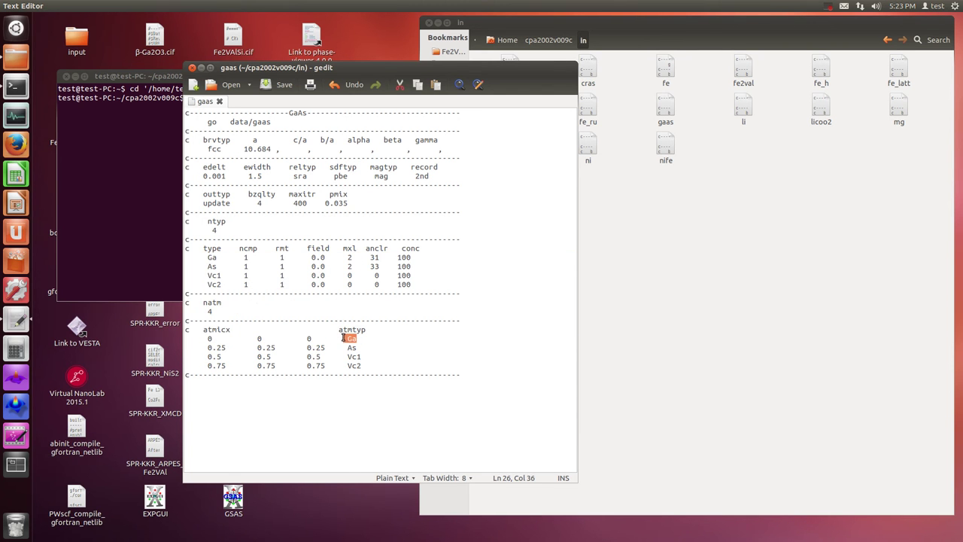
double_click(215, 257)
double_click(352, 347)
double_click(213, 267)
double_click(349, 356)
double_click(213, 276)
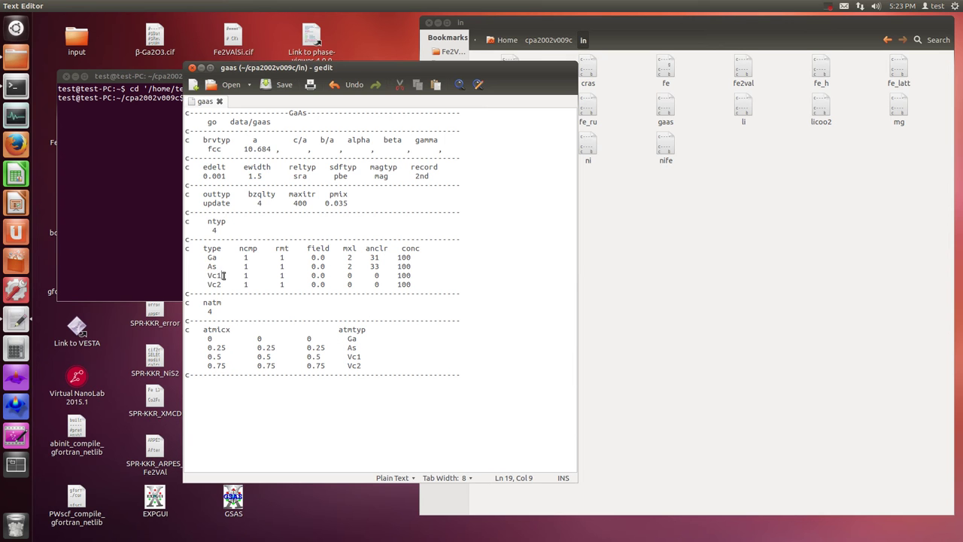
mouse_move(221, 276)
mouse_down()
mouse_move(212, 267)
mouse_move(208, 275)
mouse_up()
Step: Highlight the anclr heading in gaas and write the note "atomic number" in a new document beside it
click(373, 254)
drag(388, 247, 366, 248)
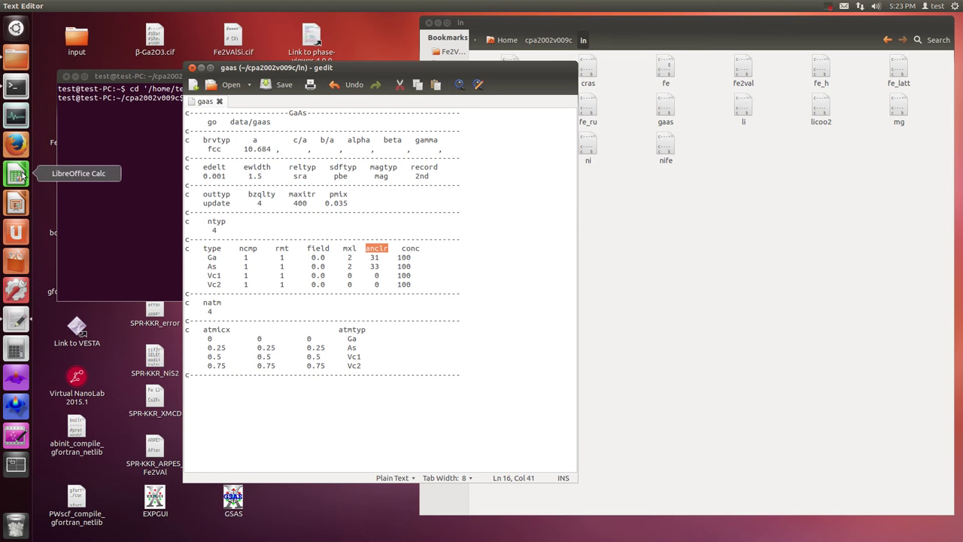
right_click(17, 320)
click(49, 319)
drag(618, 109, 519, 230)
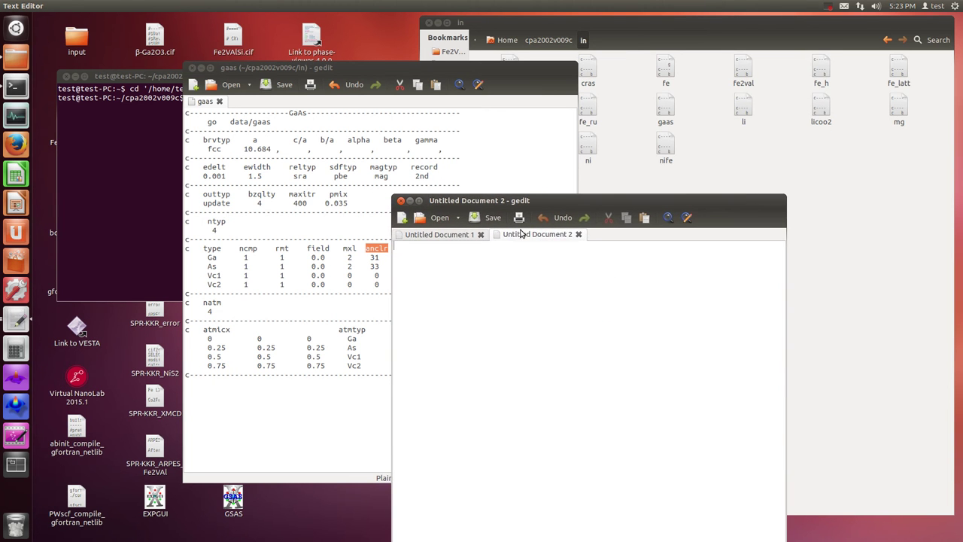
click(577, 234)
text(atomic number)
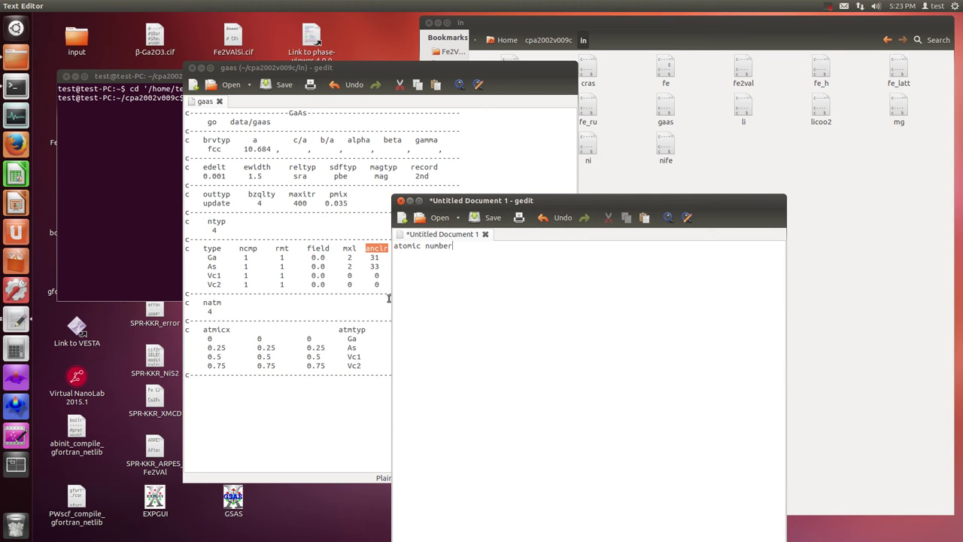
Step: Highlight the anclr values 31 and 33 together with their atom types Ga and As in gaas
click(374, 283)
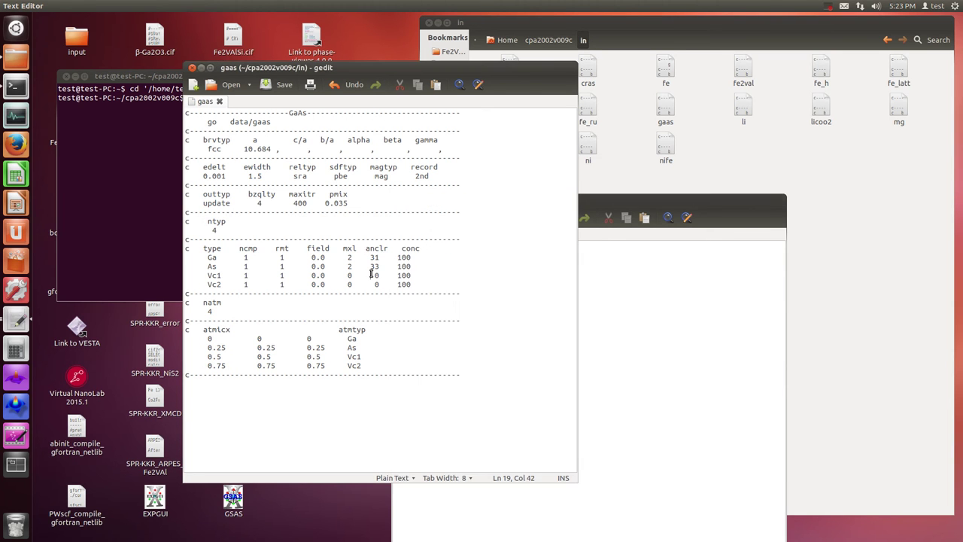
double_click(376, 257)
drag(218, 258, 203, 258)
drag(375, 268, 369, 268)
click(214, 267)
double_click(213, 267)
Step: Shift the note window closer to the type table and highlight the Vc1 type in gaas
click(636, 336)
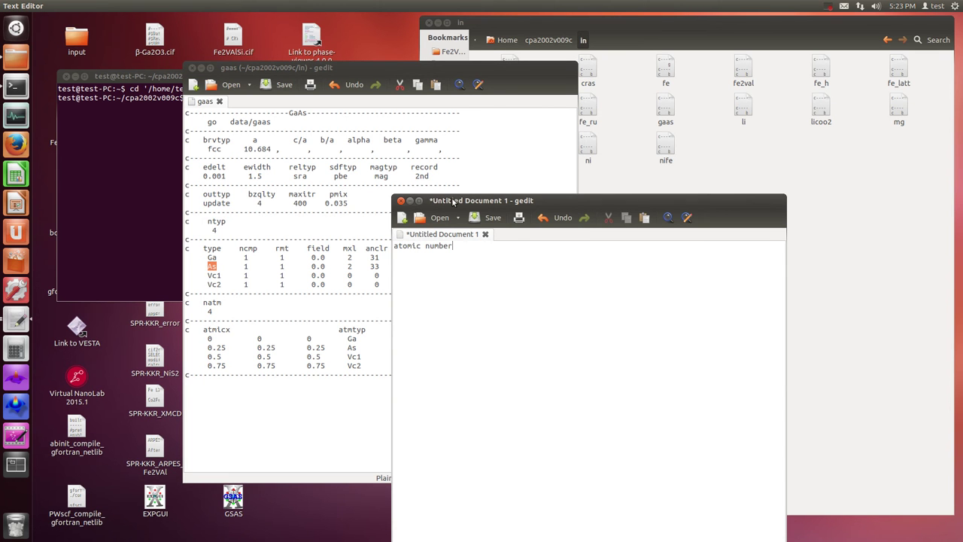
drag(438, 201, 379, 202)
double_click(214, 276)
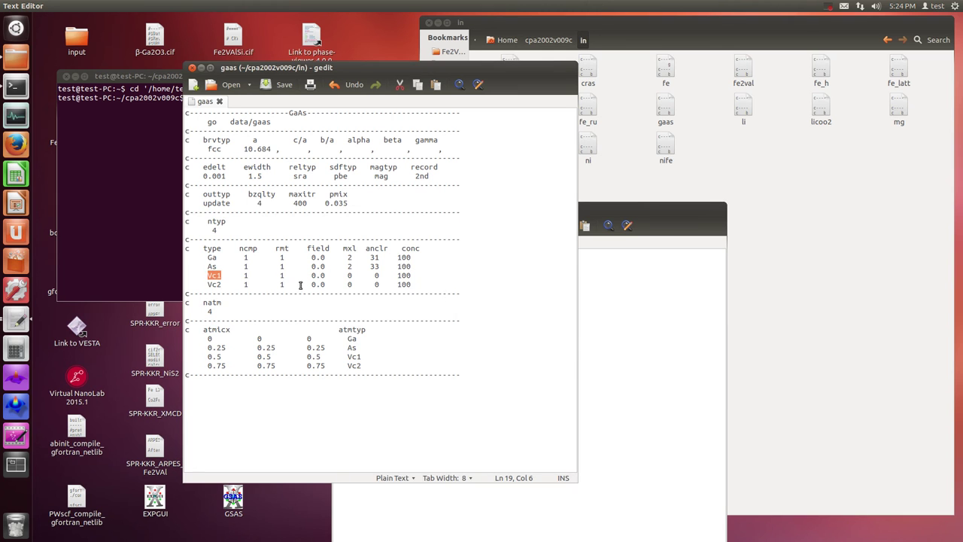
click(666, 323)
drag(556, 196, 525, 213)
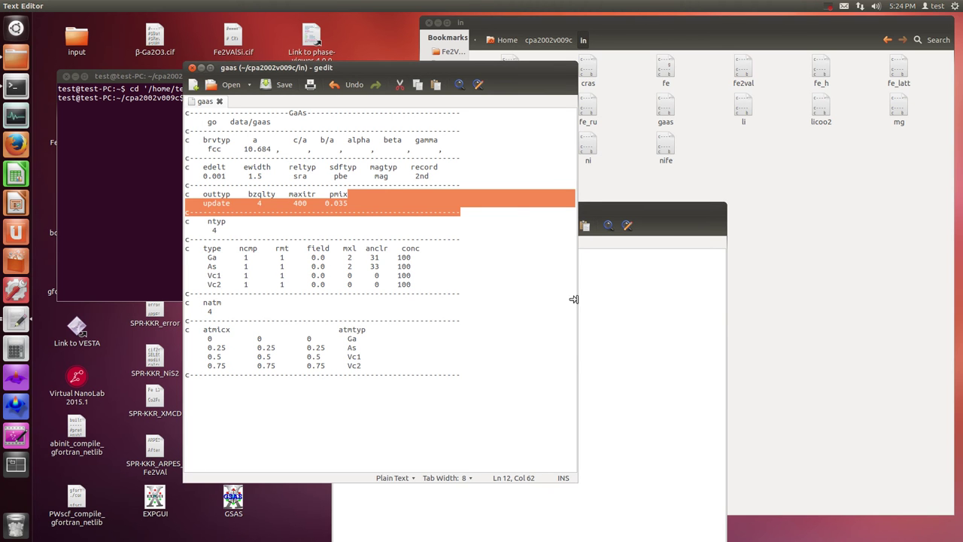
drag(222, 275, 214, 276)
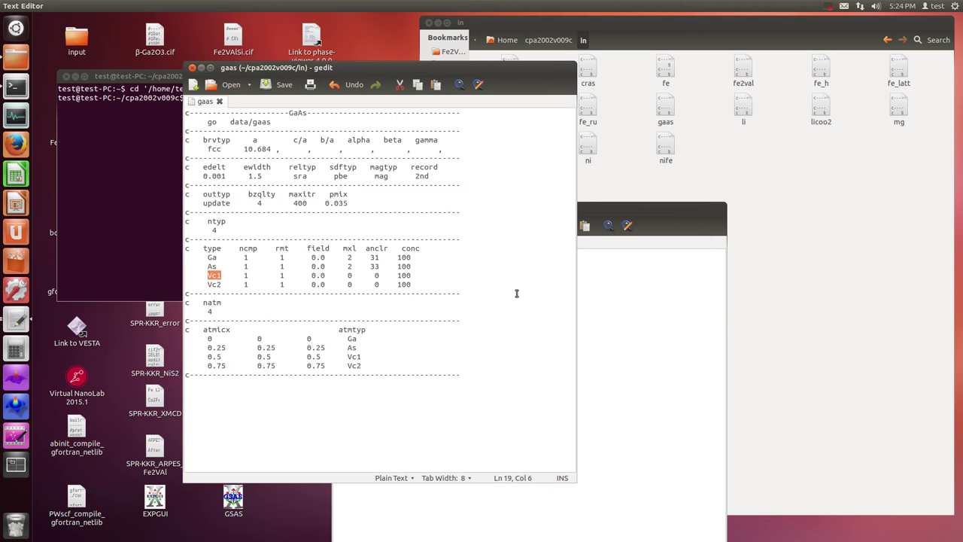
Step: Replace the note text with "vac" in the untitled document
click(594, 294)
key(BackSpace)
key(BackSpace)
key(BackSpace)
key(BackSpace)
key(BackSpace)
key(BackSpace)
key(BackSpace)
key(BackSpace)
key(BackSpace)
key(BackSpace)
key(BackSpace)
key(BackSpace)
text(vac)
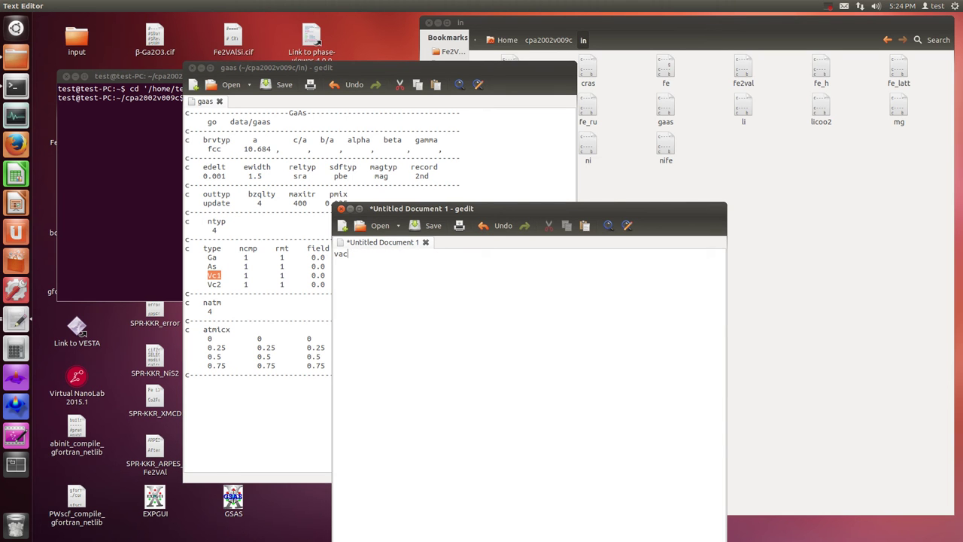
Step: Clear the note text and close the untitled document without saving
key(BackSpace)
key(BackSpace)
key(BackSpace)
click(341, 209)
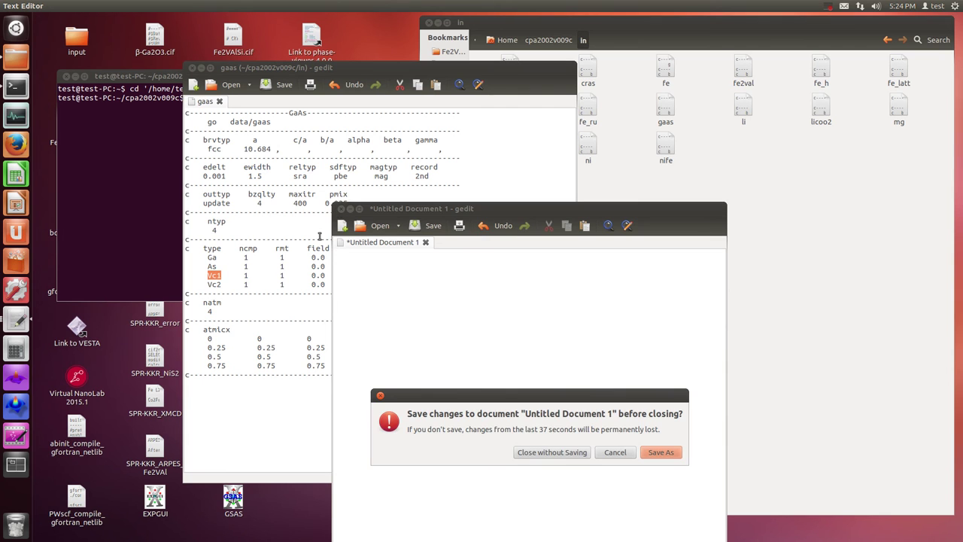
click(538, 450)
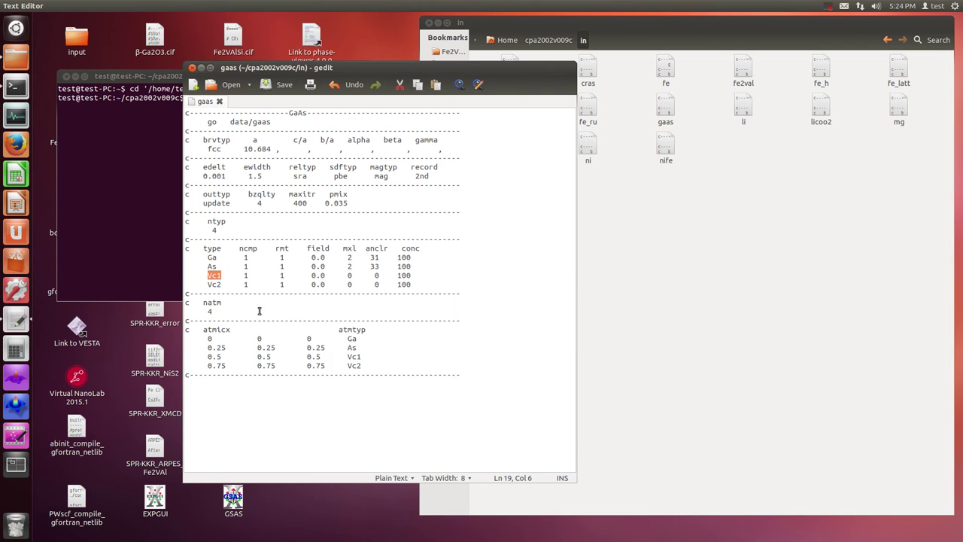
Step: Highlight the brvtyp value fcc, save the gaas input file and close it
click(243, 294)
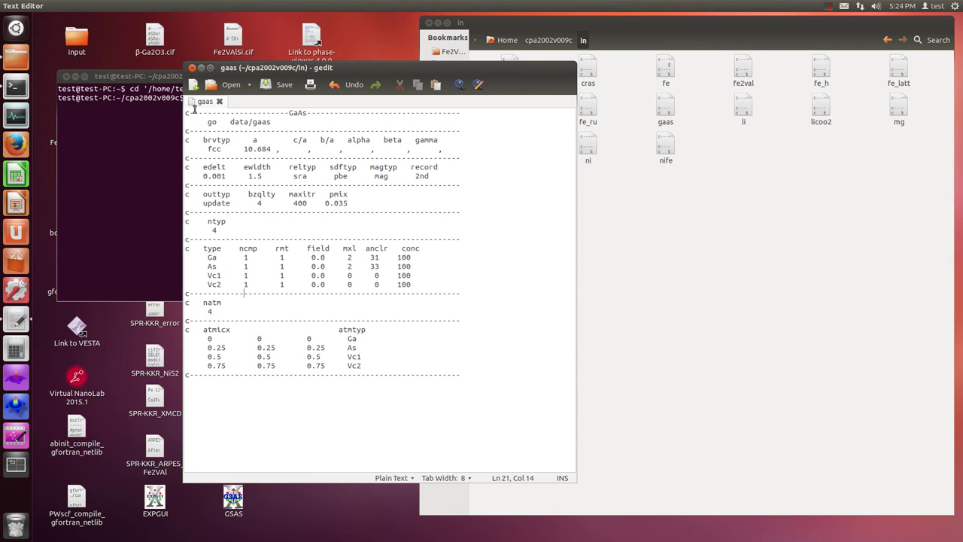
mouse_move(223, 153)
mouse_down()
mouse_move(207, 149)
mouse_move(233, 135)
mouse_move(216, 155)
mouse_move(209, 150)
mouse_up()
click(278, 84)
click(193, 68)
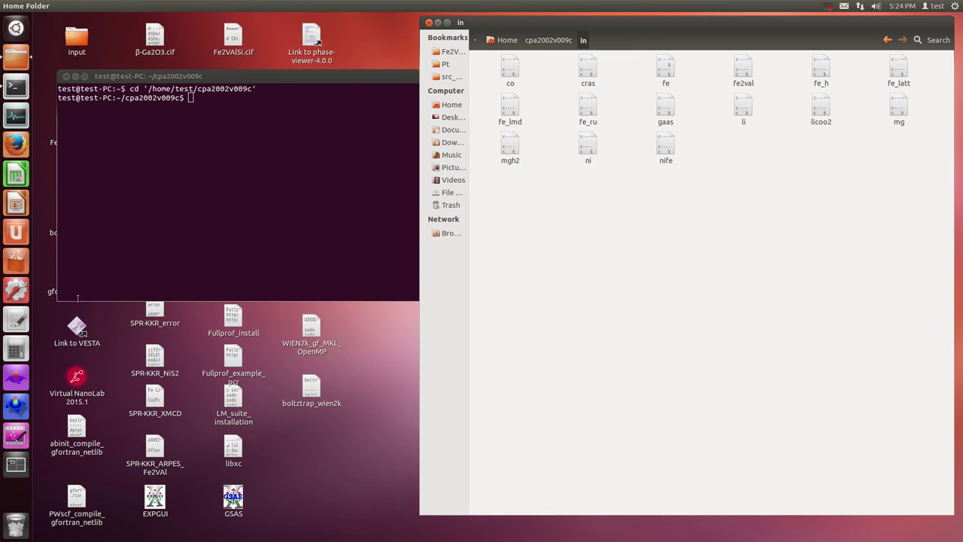
Step: Open a new text document over the terminal and write the note "SCF calculation"
right_click(23, 320)
click(82, 320)
drag(282, 24, 356, 205)
text(SCF calculation)
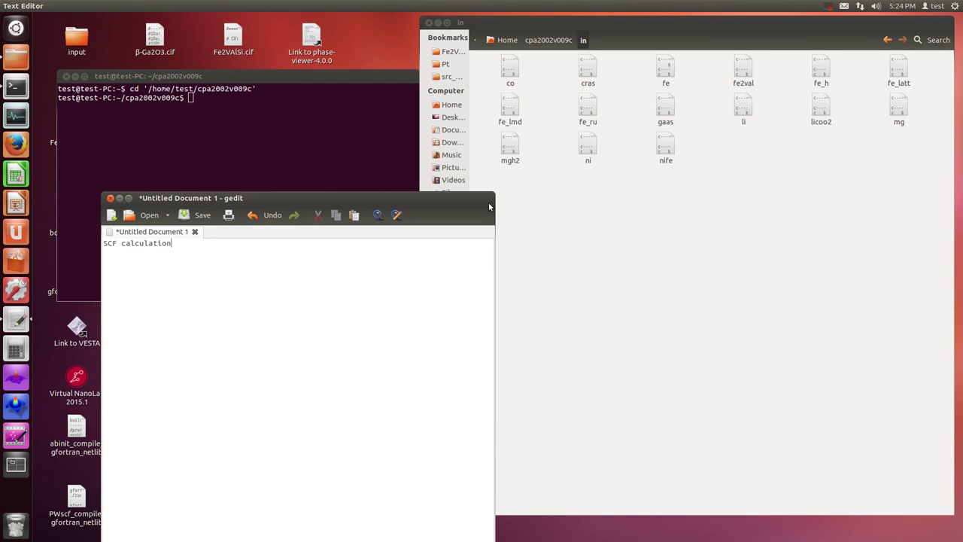
Step: Shrink the "SCF calculation" note window and arrange it directly above the terminal, beside the file manager
drag(487, 203, 438, 14)
click(334, 191)
drag(360, 81, 360, 200)
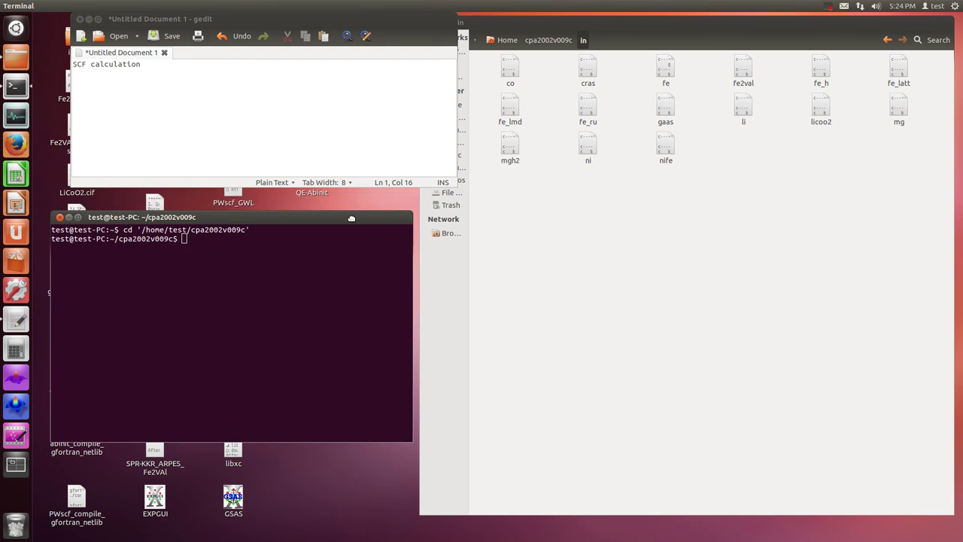
drag(449, 20, 397, 20)
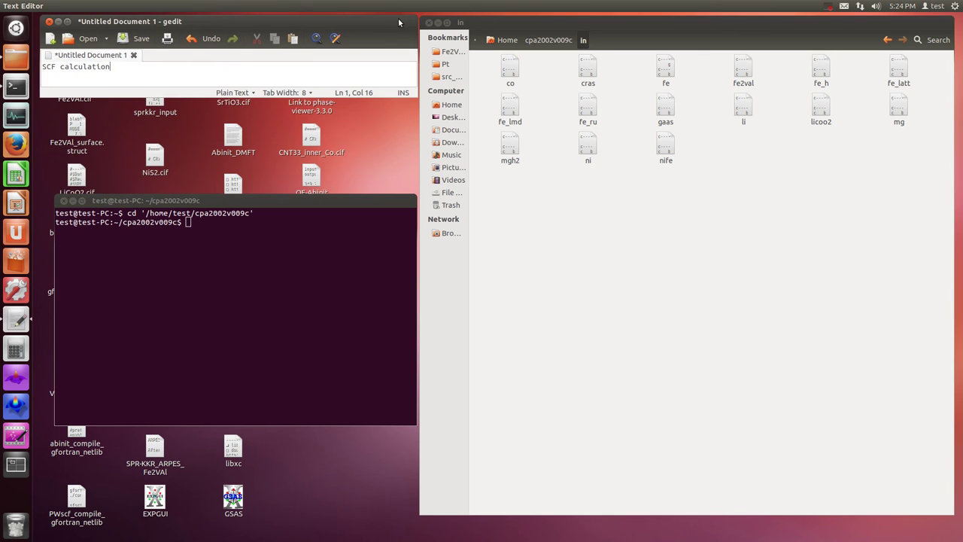
drag(362, 202, 359, 111)
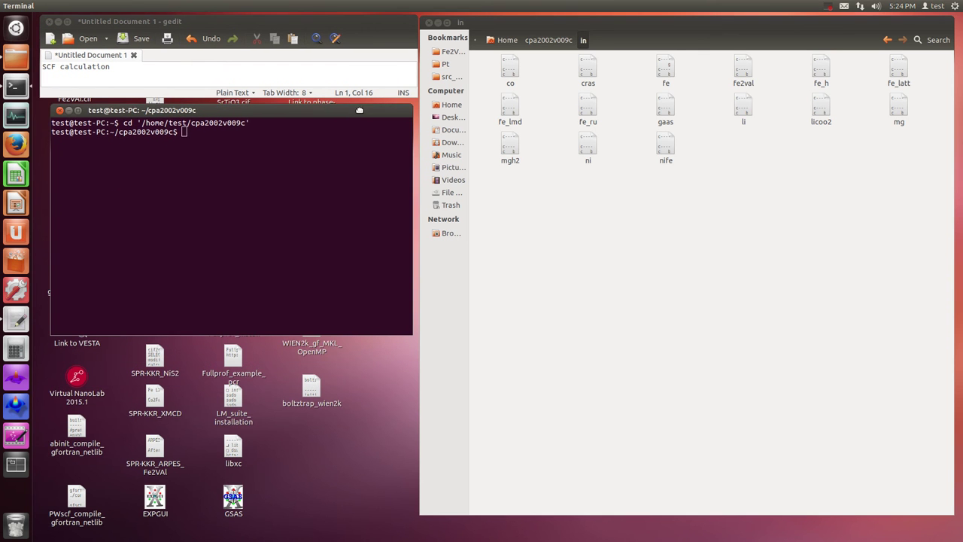
Step: Run the SCF calculation in the terminal with the command "specx < in/gaas", checking the program and input file names in the cpa2002v009c folders
click(539, 40)
click(820, 107)
click(293, 224)
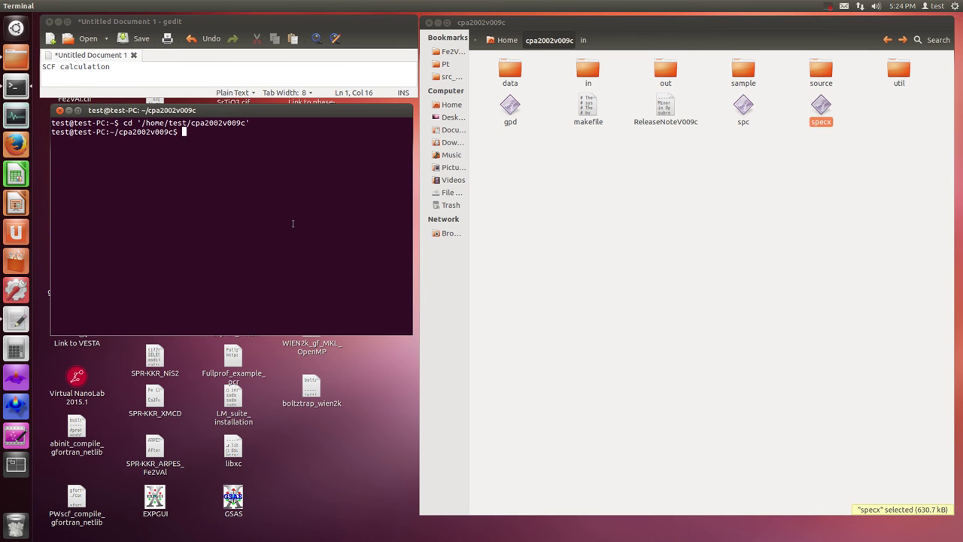
text(specx < in)
click(594, 64)
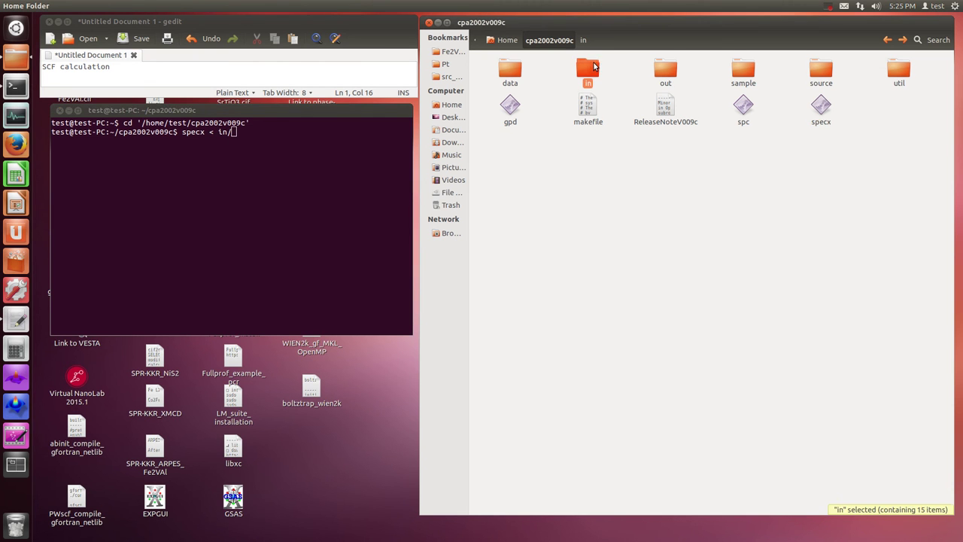
double_click(593, 64)
click(665, 113)
text(/)
click(326, 204)
text(gaas)
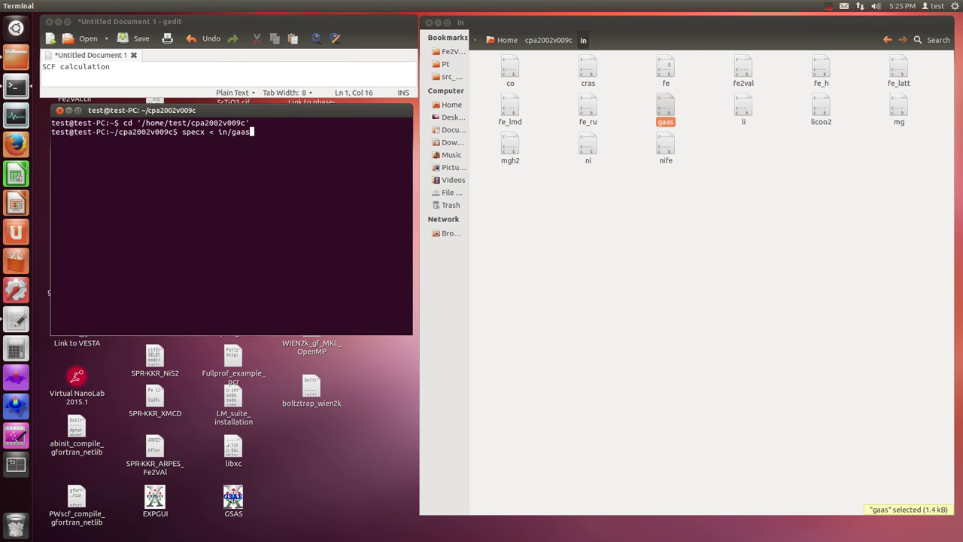
key(Return)
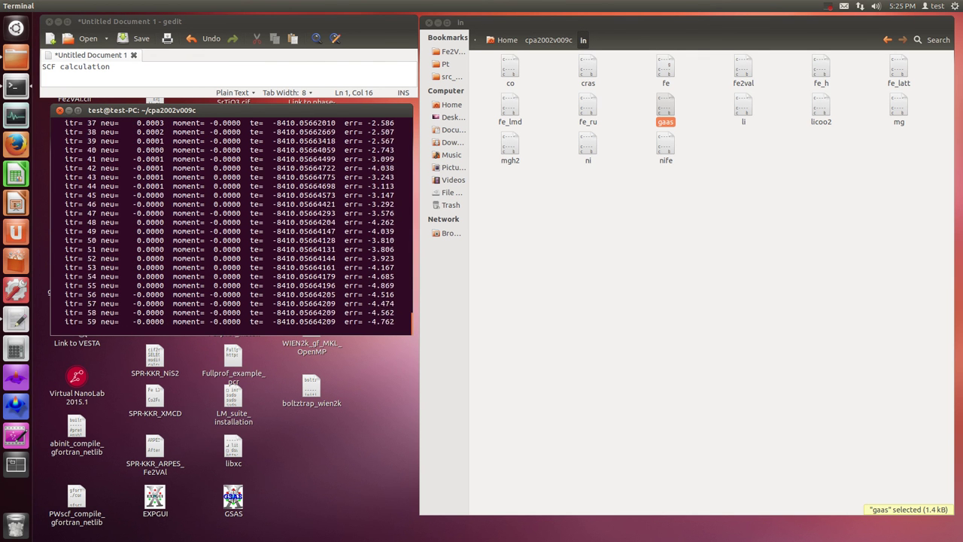
Step: Review the SCF output back to the iteration list and highlight the err value of the last iteration
scroll(347, 218, up, 10)
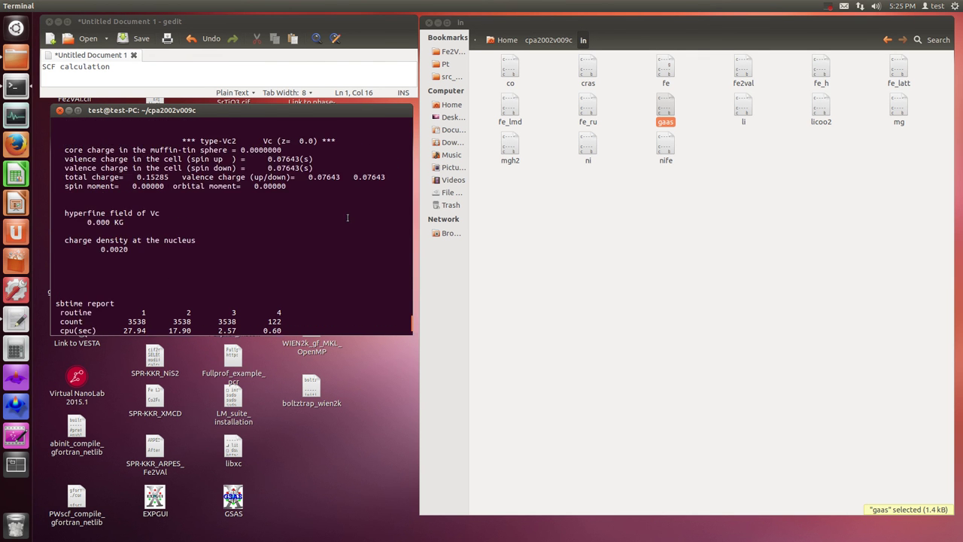
scroll(347, 218, up, 10)
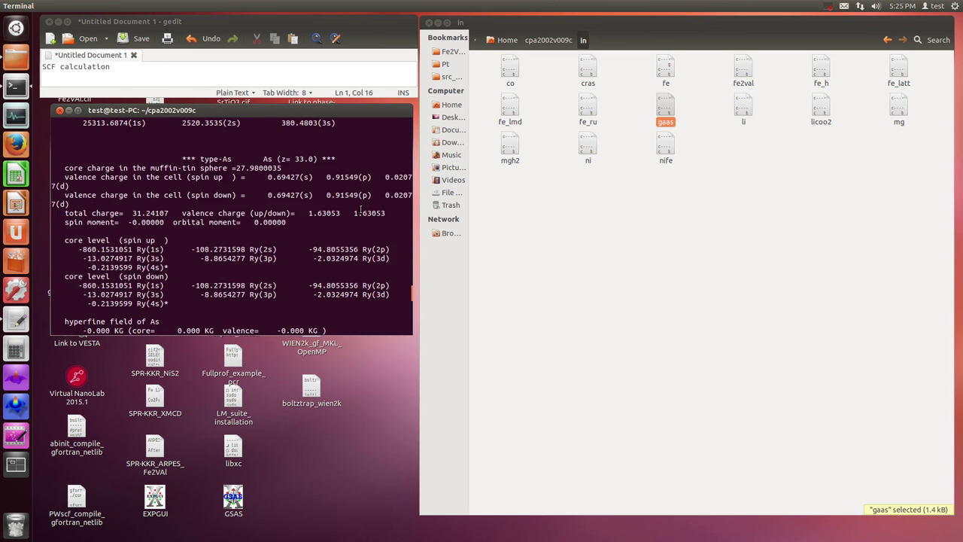
scroll(360, 209, up, 5)
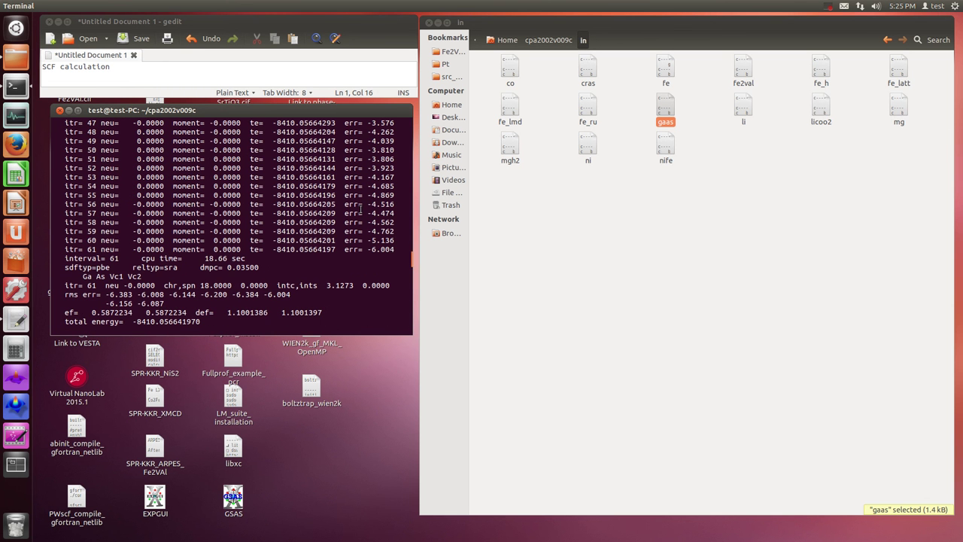
drag(397, 249, 340, 249)
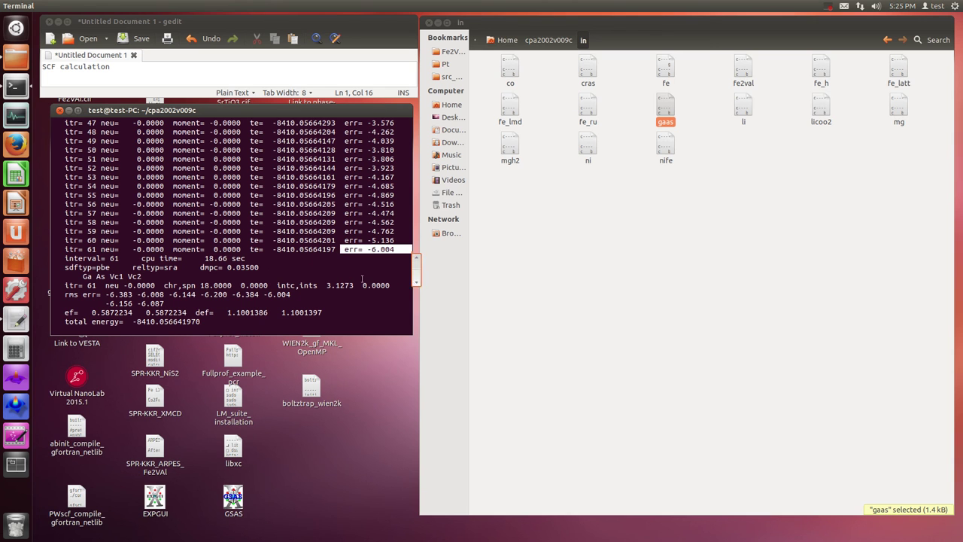
Step: Add the lines "err less than -6" and "This is OK" to the note, with its window moved over the file manager
click(192, 75)
key(Return)
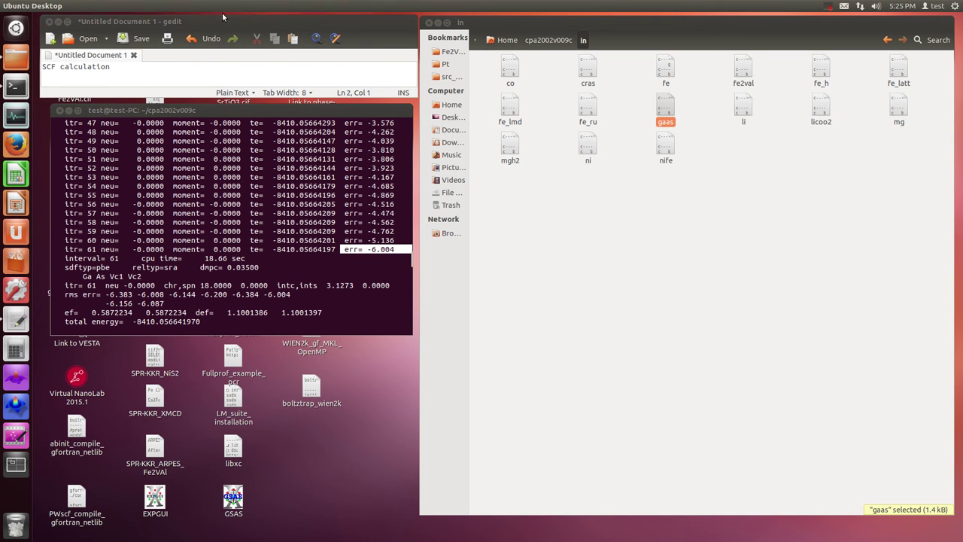
drag(299, 21, 672, 192)
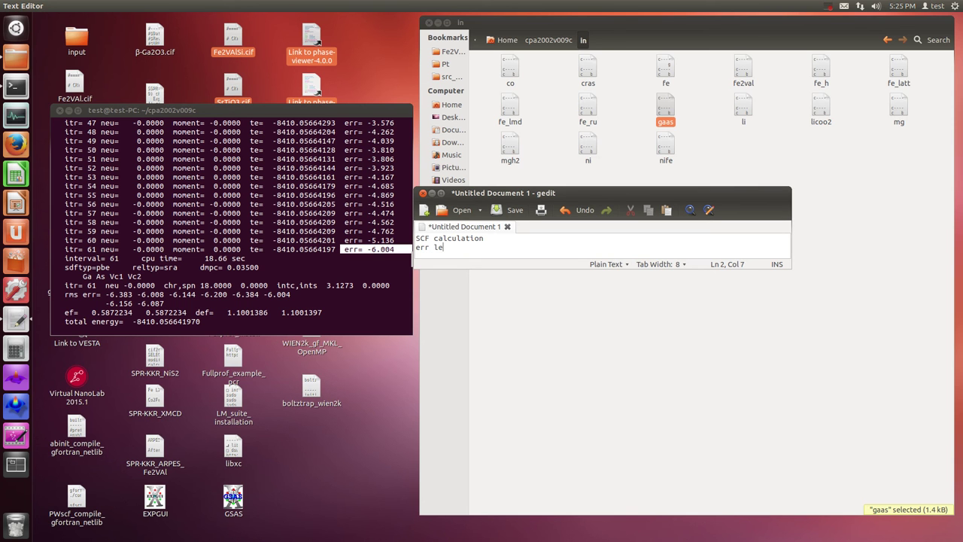
text(ss than -6)
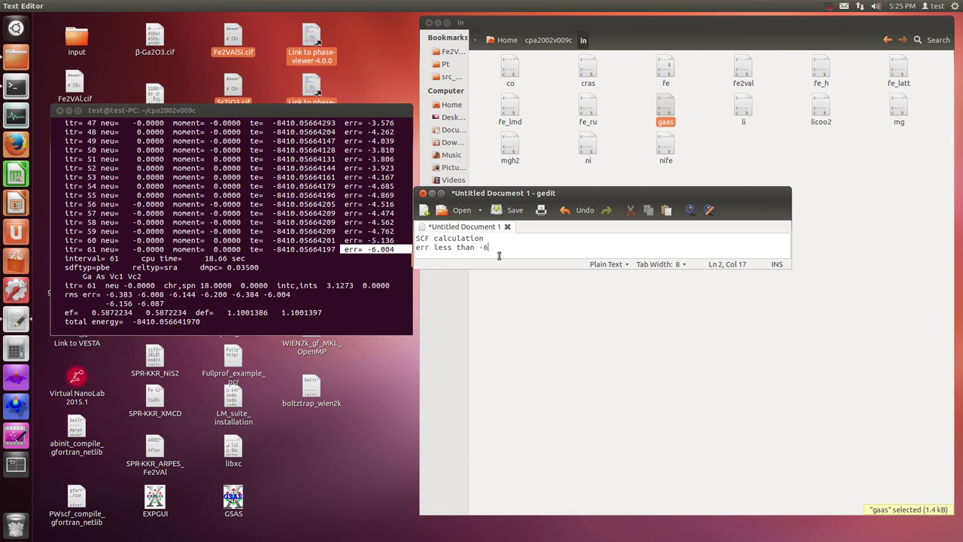
key(Return)
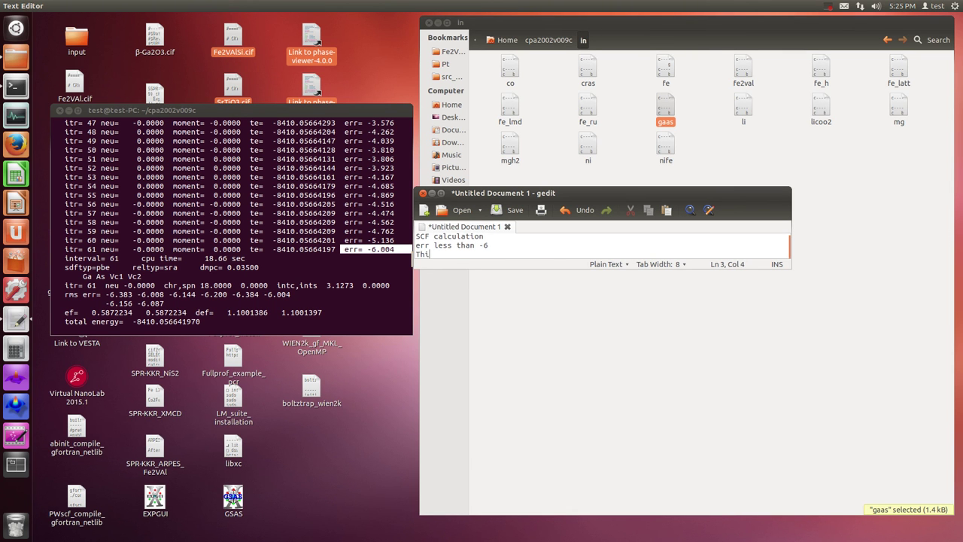
text(This is OK)
Step: Delete the two lines about err from the note, move its window back above the terminal and return to the command prompt
drag(402, 251, 400, 248)
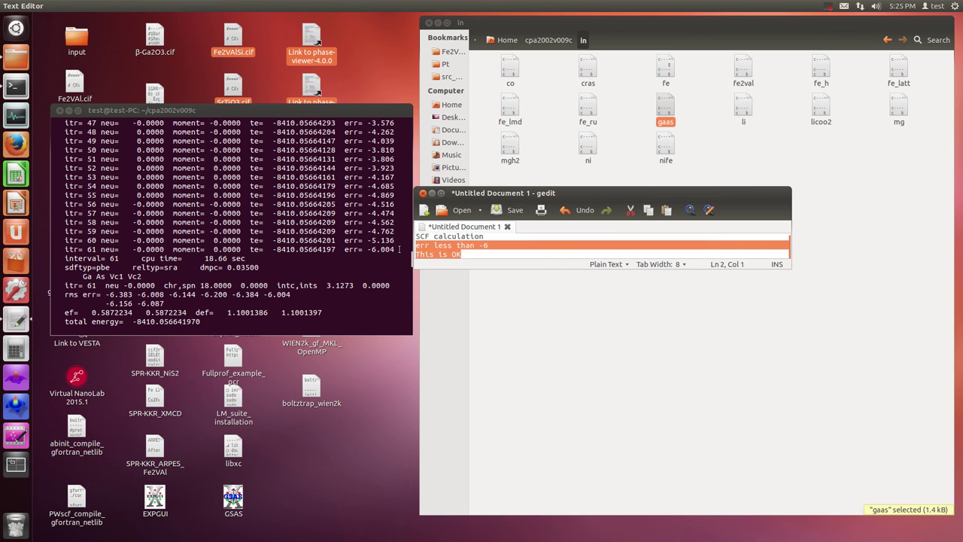
key(Delete)
drag(526, 192, 150, 22)
click(161, 200)
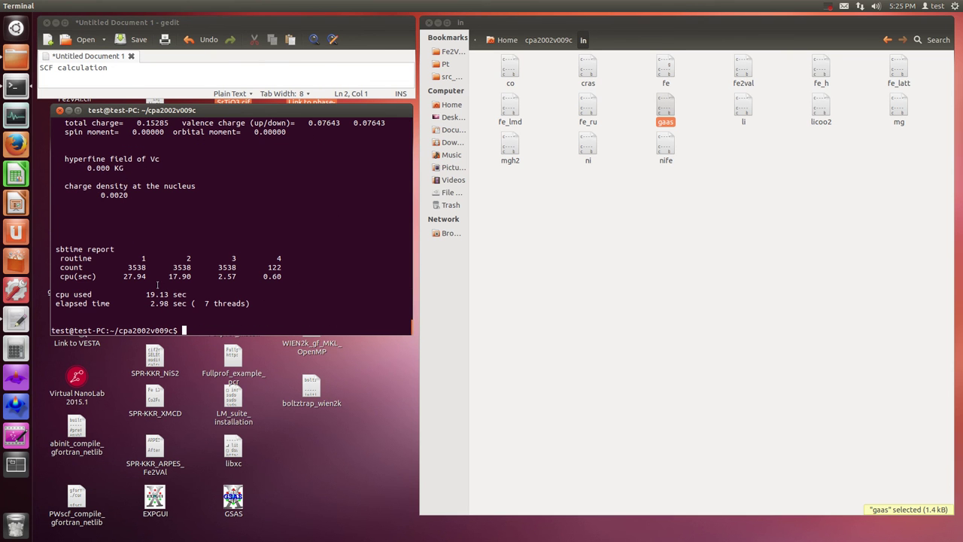
Step: Delete the word "SCF" from the start of the note
click(48, 66)
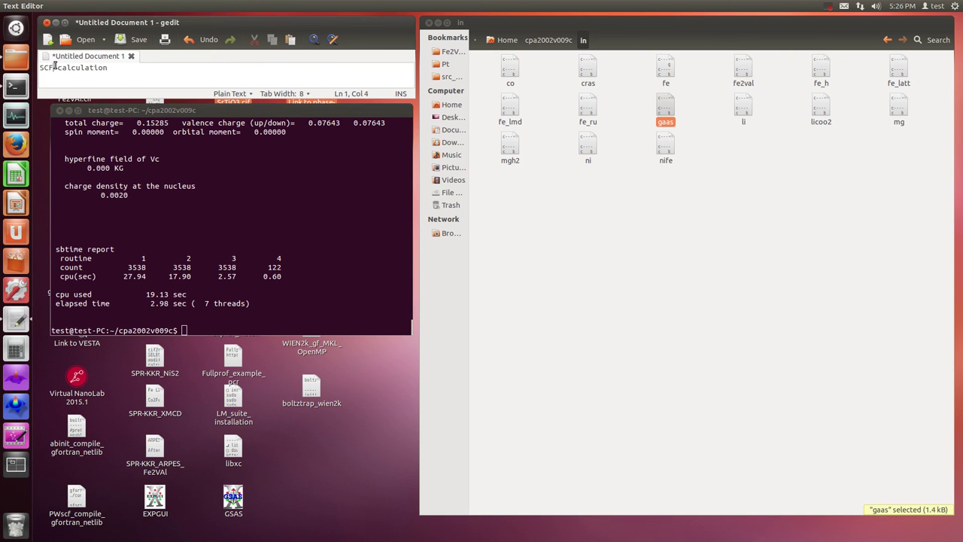
key(BackSpace)
key(BackSpace)
key(BackSpace)
Step: Open the gaas input file from the in folder with the text editor
click(612, 156)
right_click(666, 100)
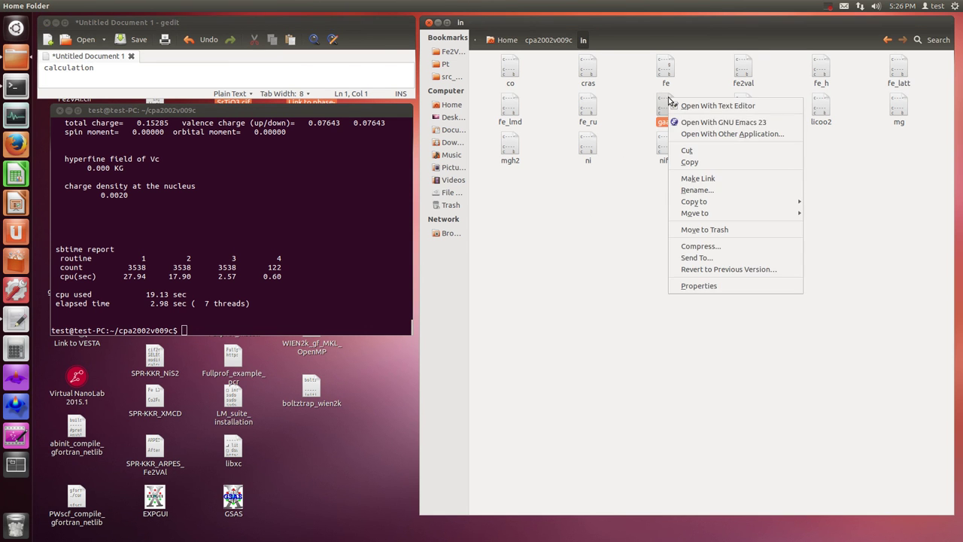
click(699, 105)
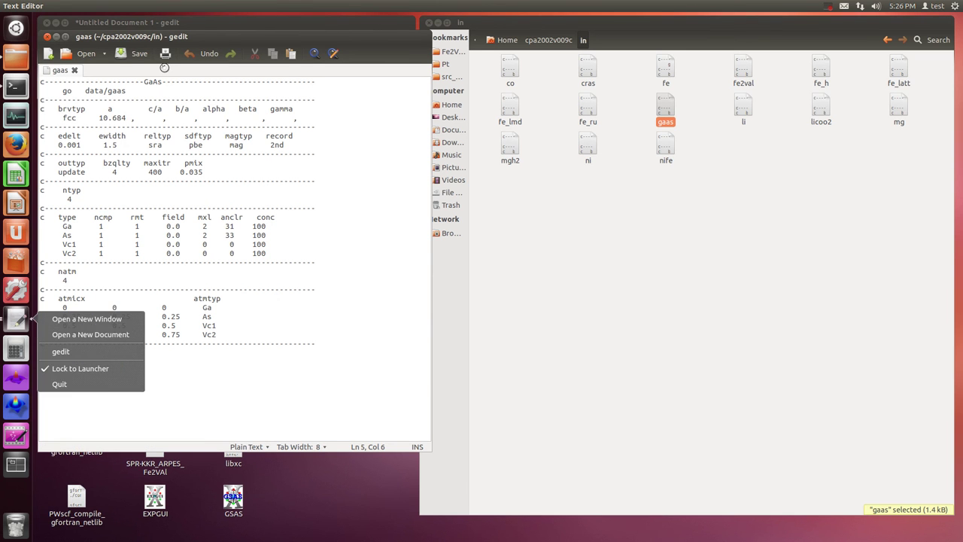
Step: Complete the note as "dos calculation" and move its window beside the gaas file
click(160, 24)
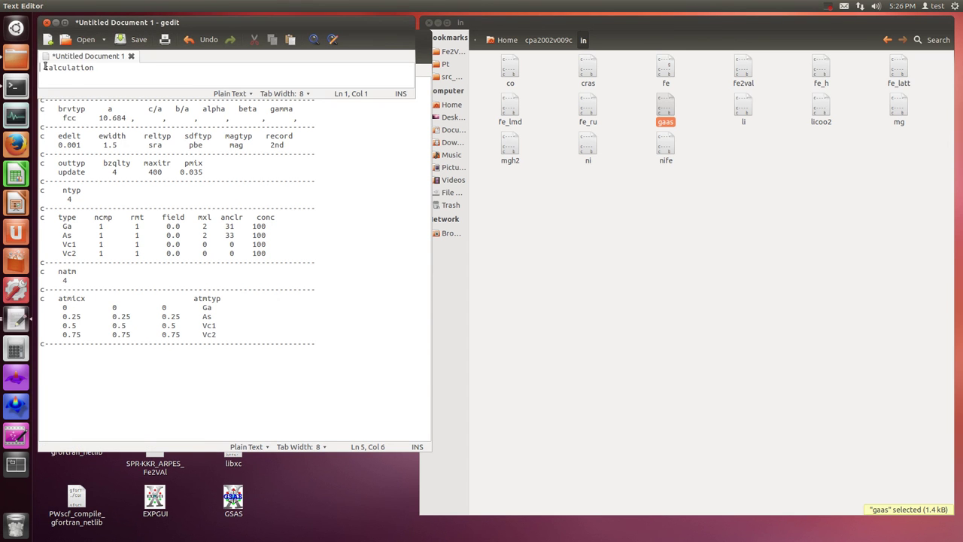
text(dos)
drag(159, 22, 533, 36)
Step: In the gaas file, replace go with dos and set bzqlty to 8, and save and close the file
drag(73, 91, 66, 89)
text(dos)
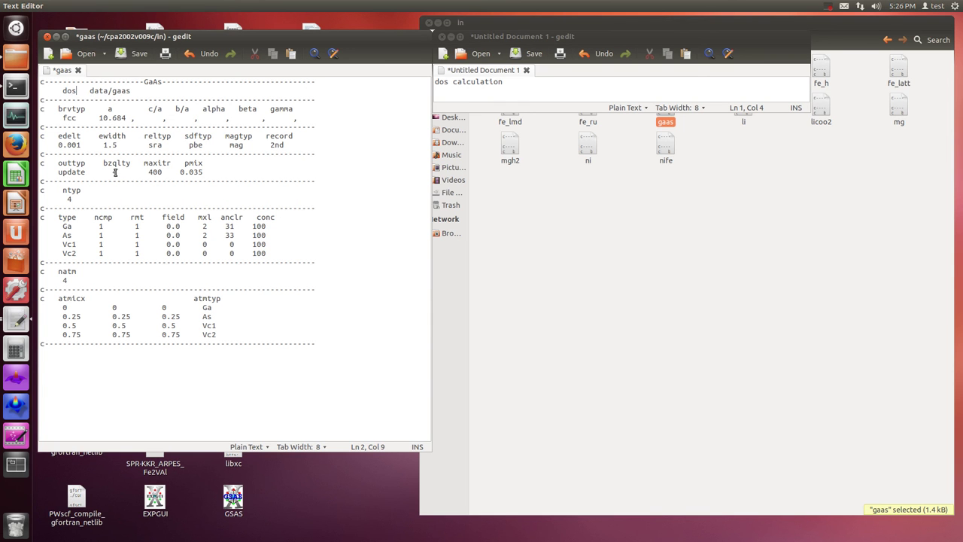
key(BackSpace)
text(8)
click(128, 58)
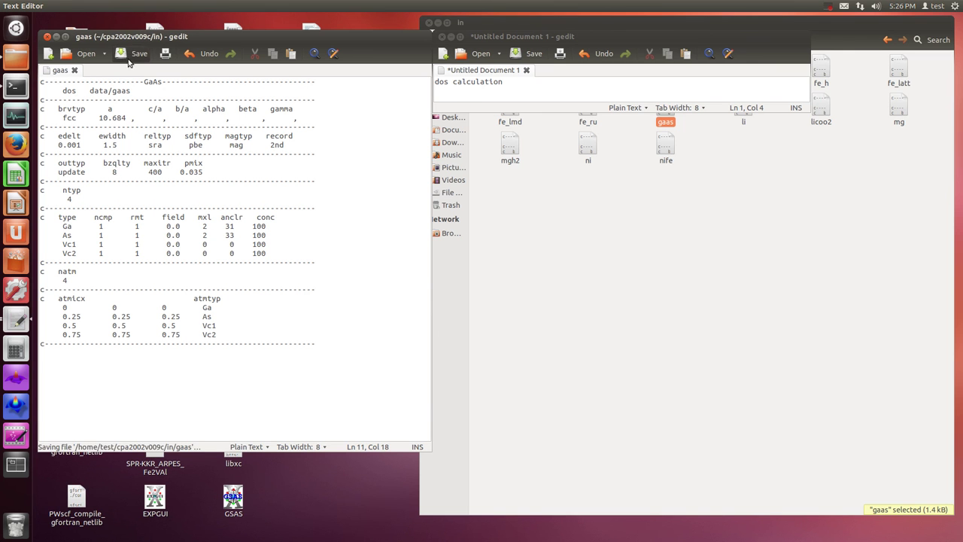
click(46, 36)
Step: Move the note back above the terminal and run the DOS calculation with "specx < in/gaas > out/gaas_dos"
drag(539, 37, 148, 26)
click(209, 227)
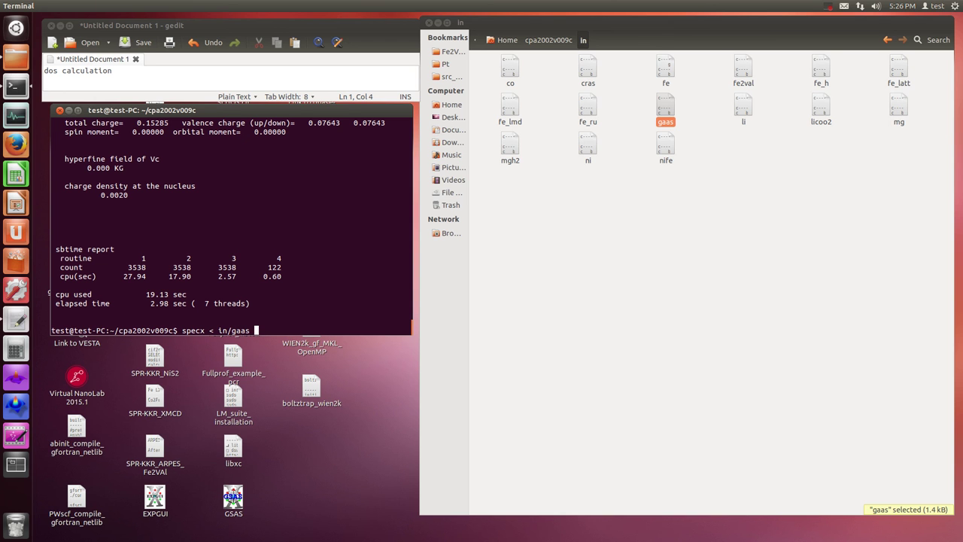
click(549, 40)
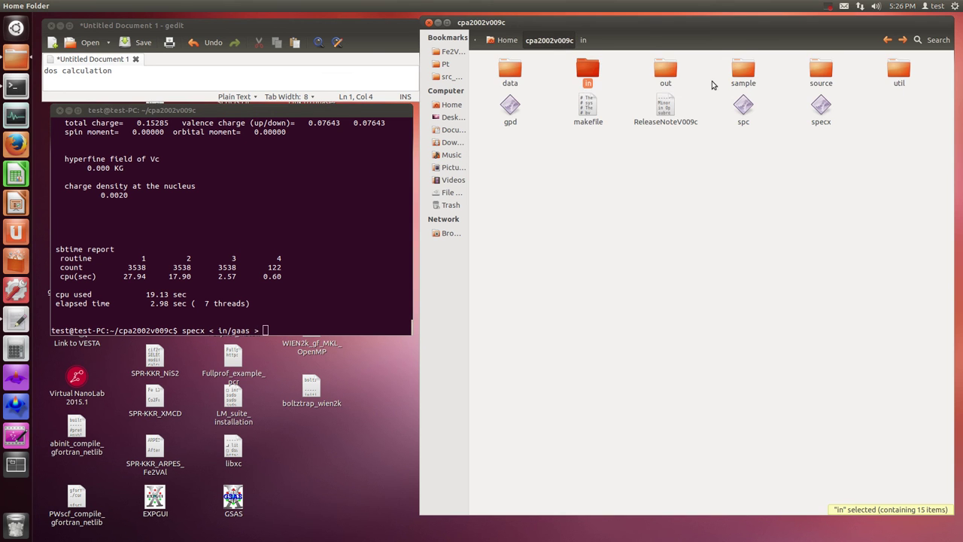
click(335, 234)
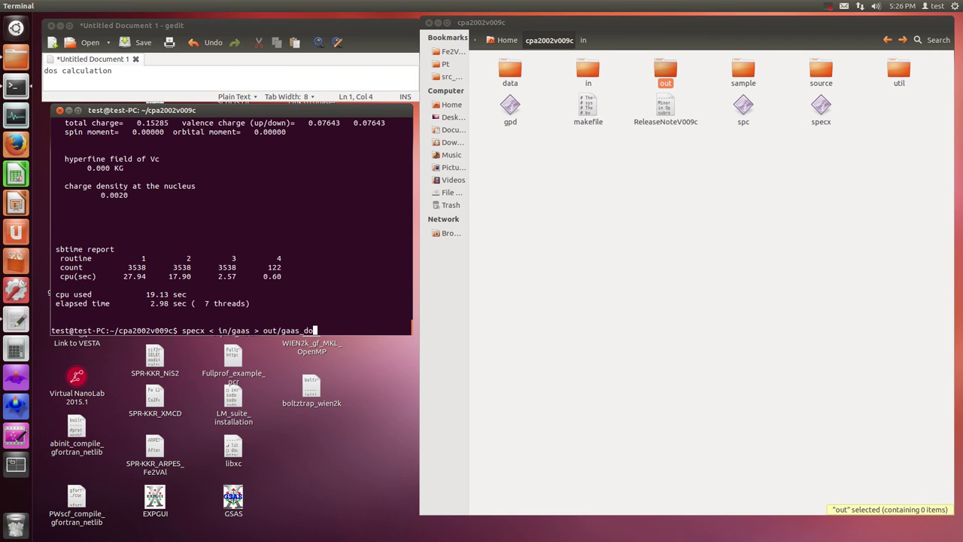
key(Return)
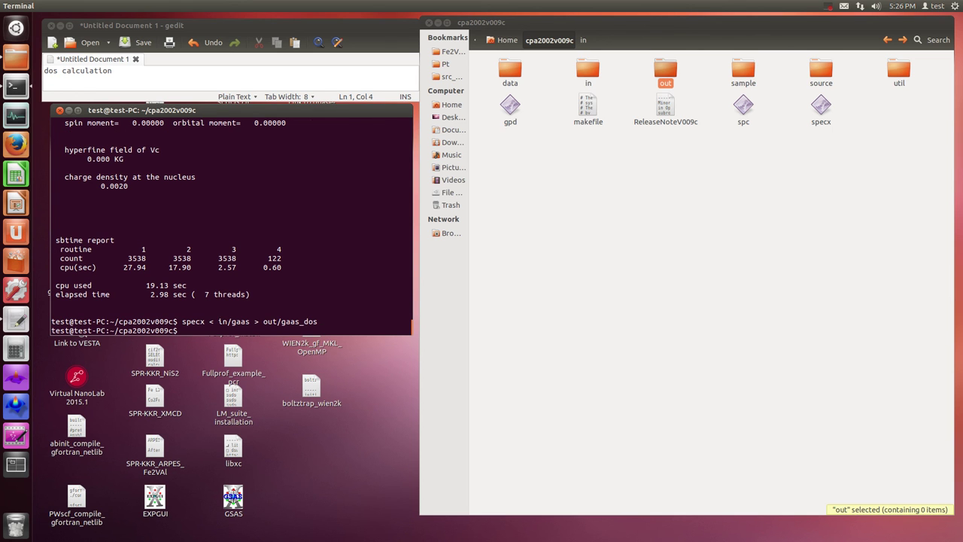
Step: Open the gaas_dos output file from the out folder in the text editor
double_click(665, 69)
click(503, 75)
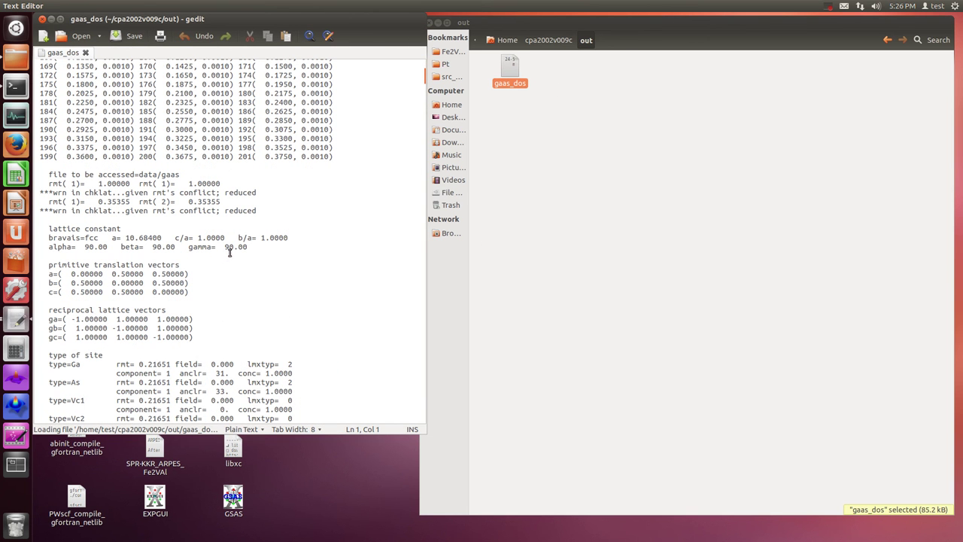
click(389, 92)
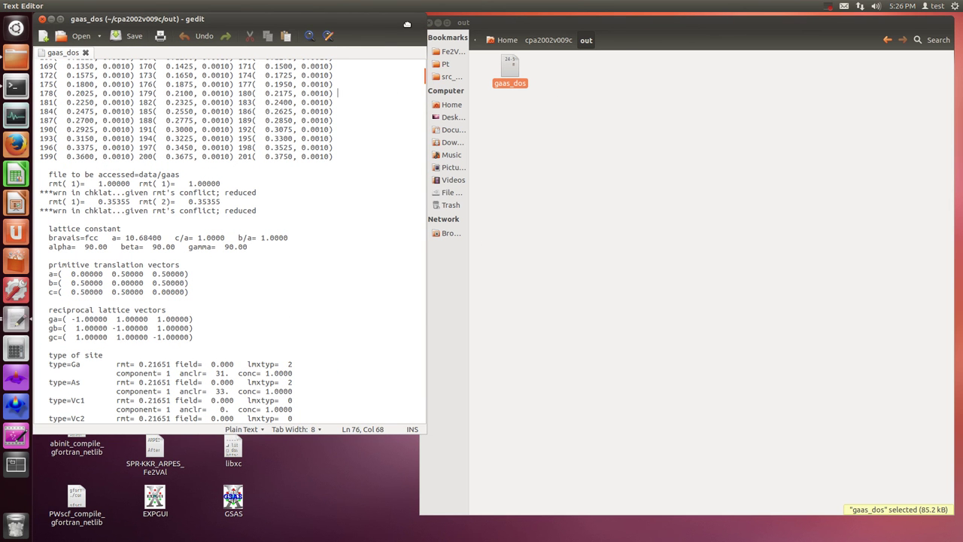
Step: Move the file manager aside, place the gaas_dos window between it and the terminal, and widen the window slightly
click(439, 105)
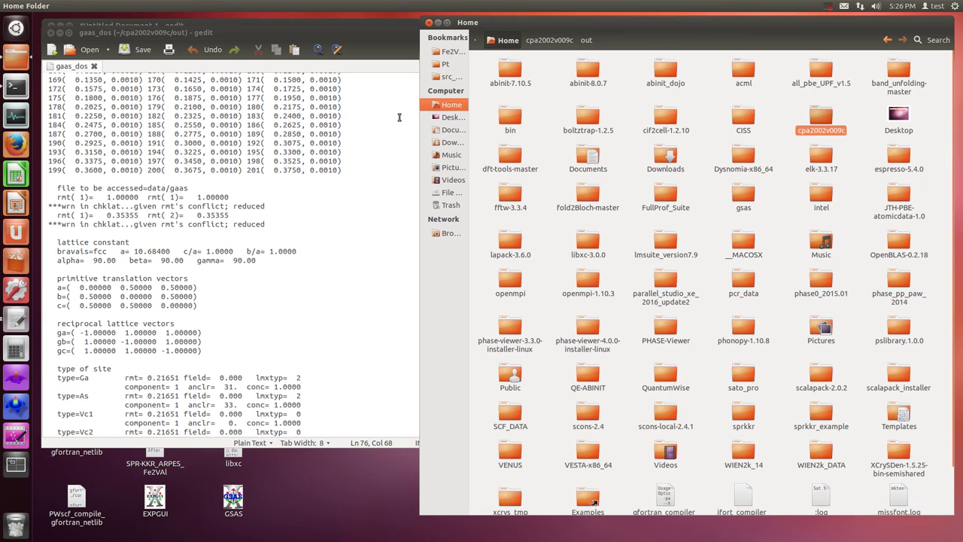
click(428, 116)
drag(496, 23, 616, 23)
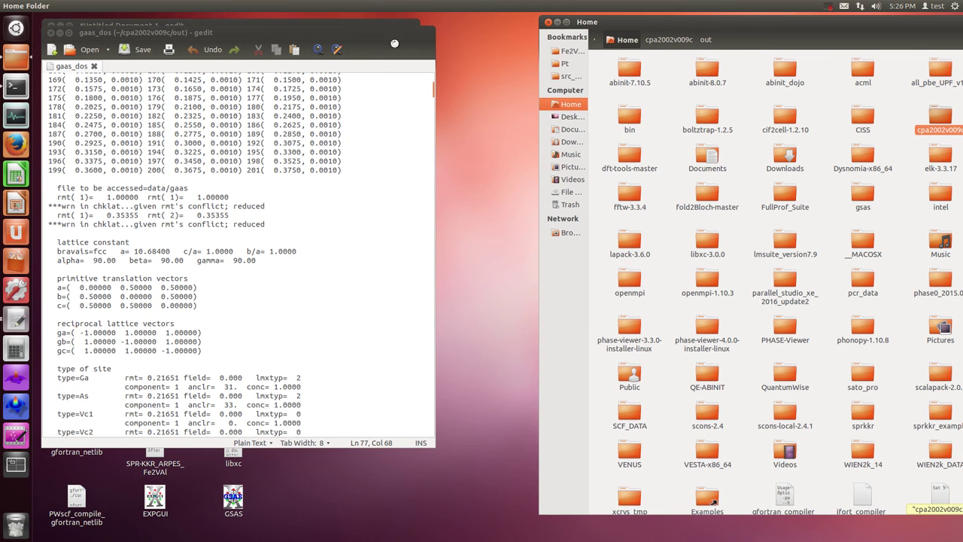
drag(391, 37, 604, 36)
click(650, 90)
click(614, 92)
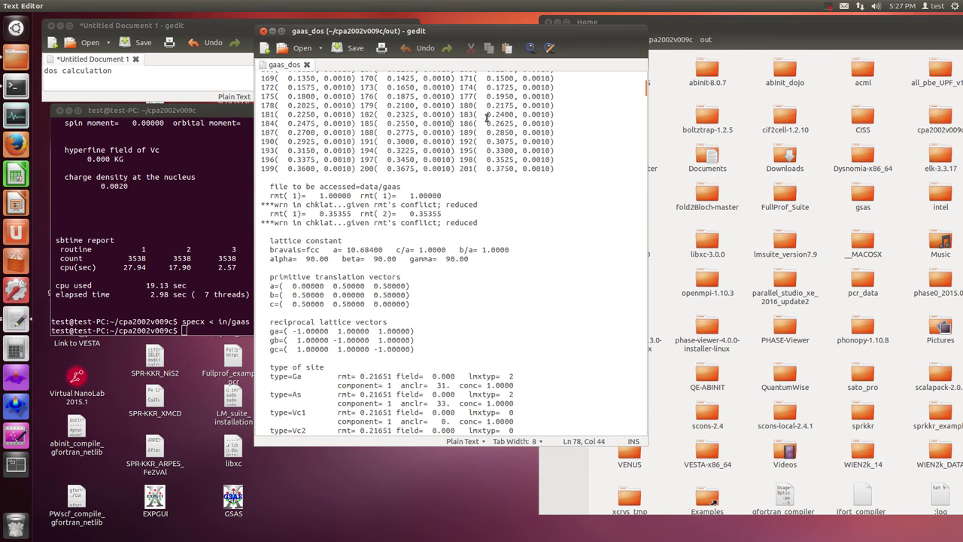
drag(644, 89, 649, 89)
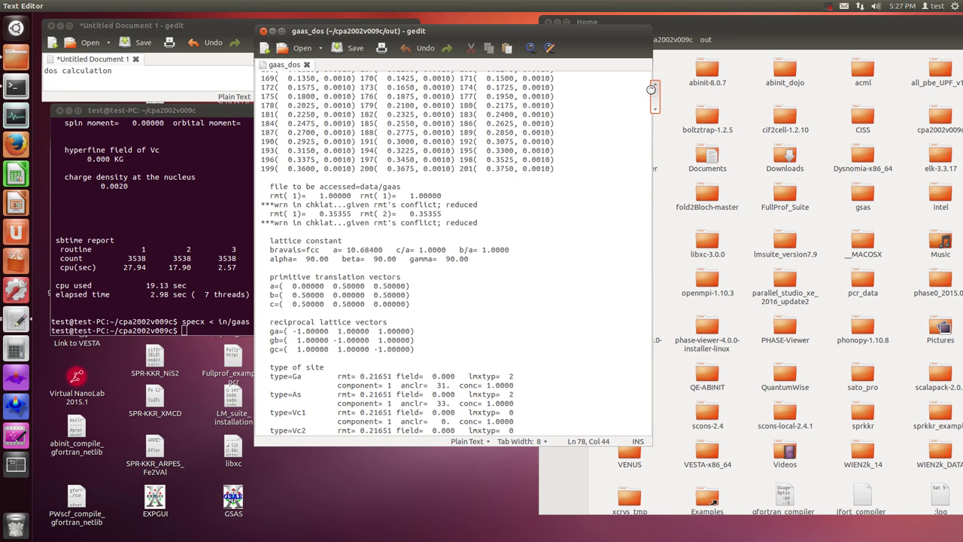
Step: Examine the DOS tables of components 1 and 2 in the gaas_dos output file
scroll(643, 95, down, 10)
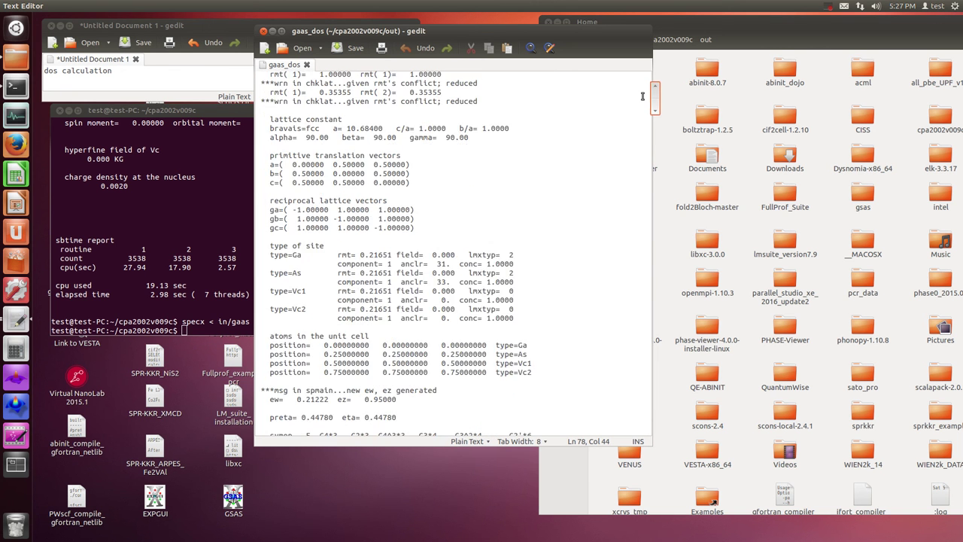
scroll(643, 95, down, 10)
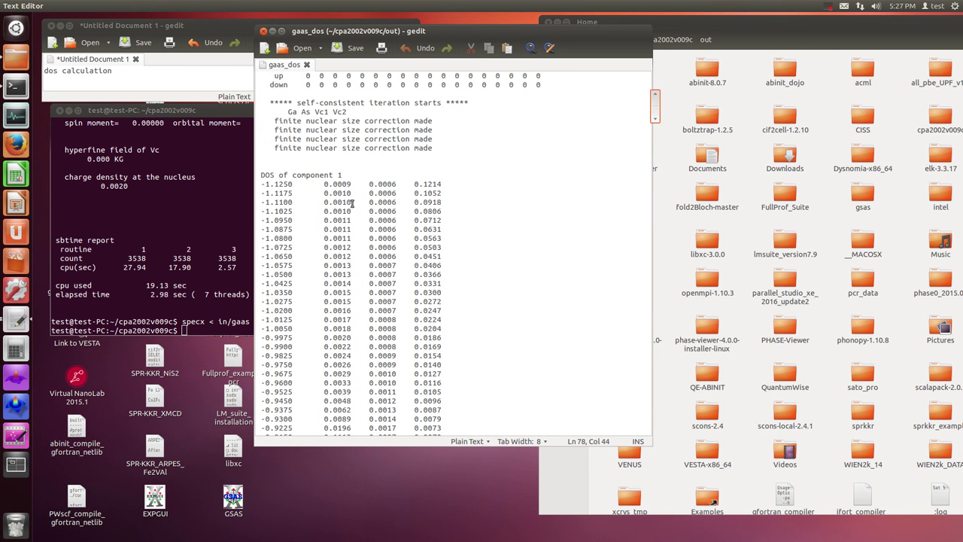
scroll(402, 265, down, 15)
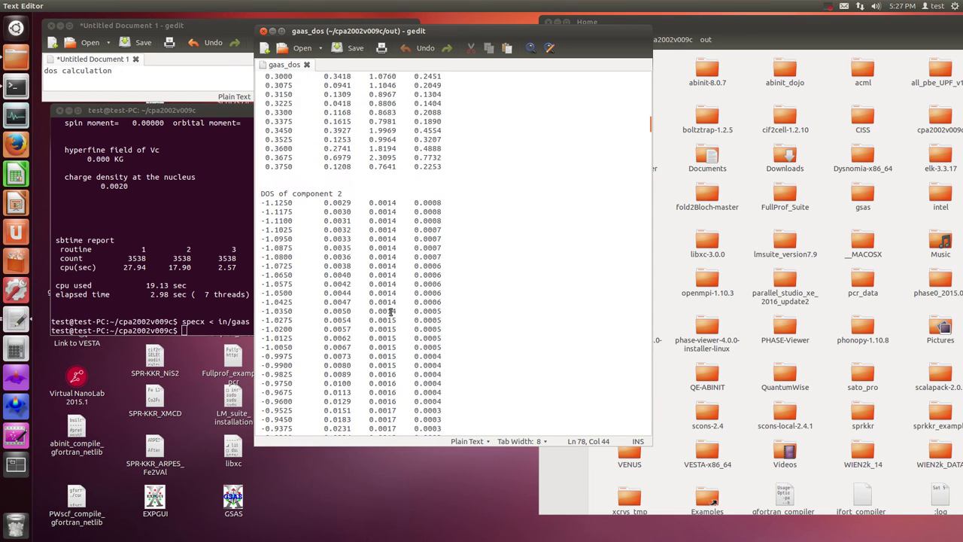
scroll(387, 324, up, 5)
scroll(376, 353, down, 20)
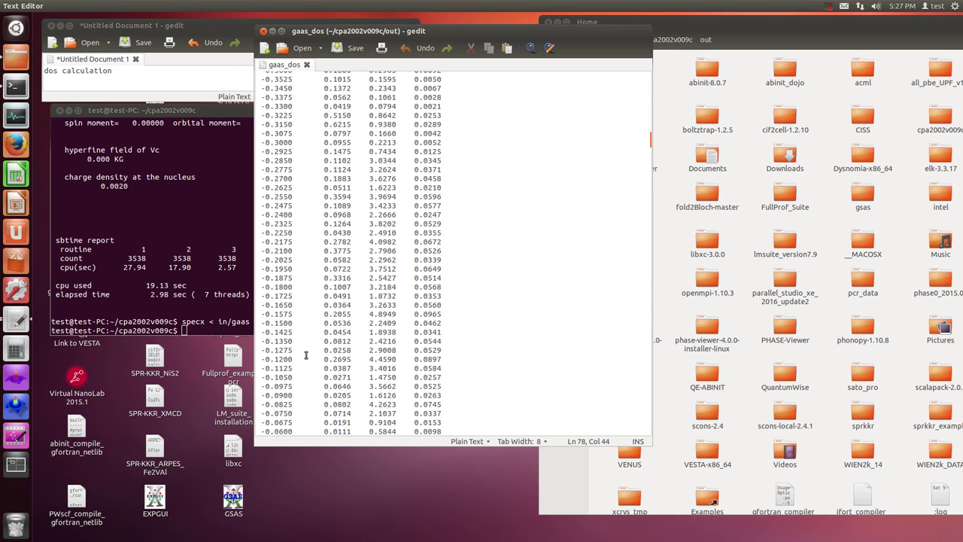
scroll(355, 376, down, 18)
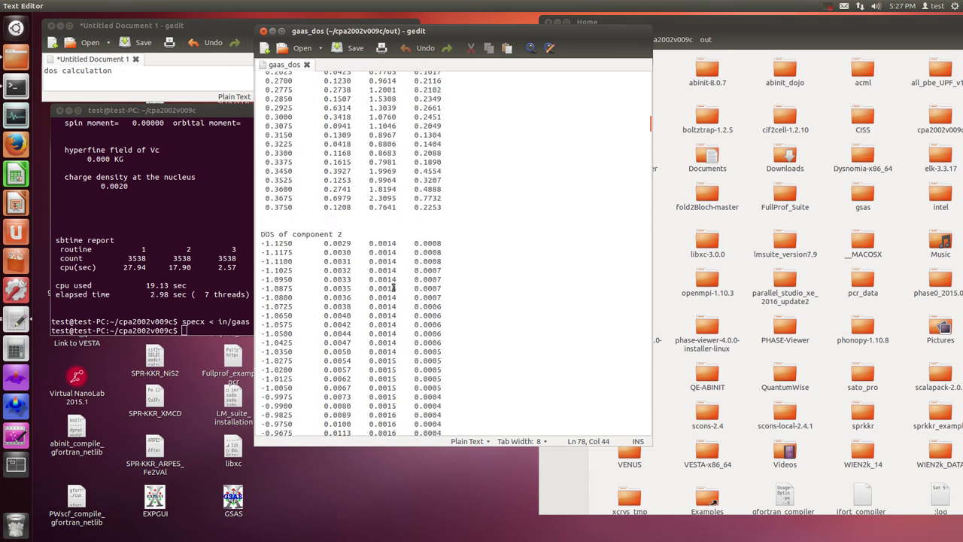
Step: Close the gaas_dos output file and place the file manager beside the terminal, showing the cpa2002v009c folder
scroll(392, 288, down, 20)
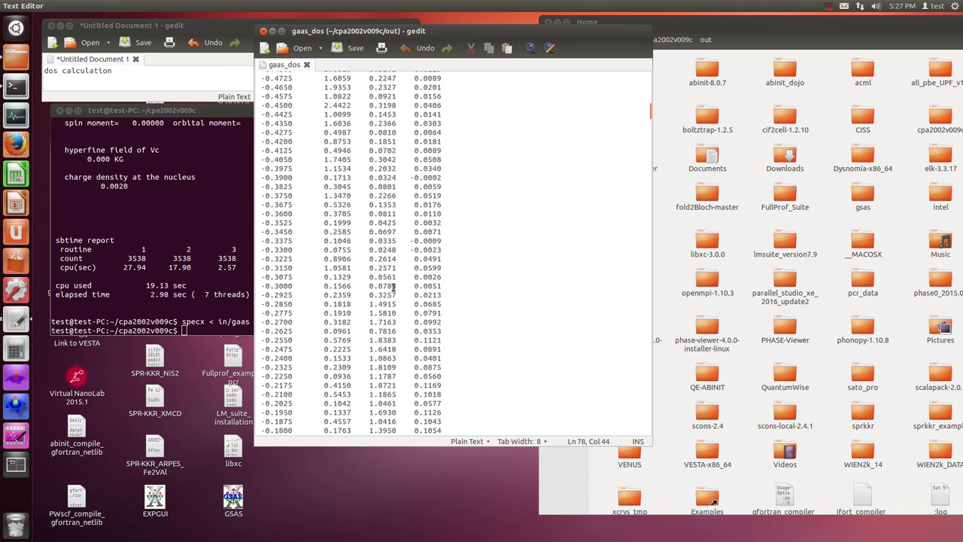
scroll(392, 288, up, 20)
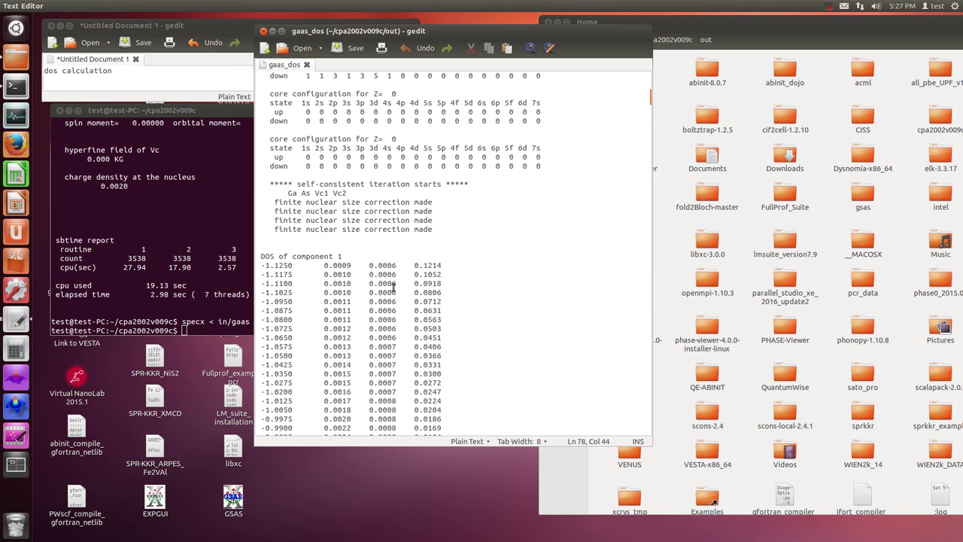
click(262, 31)
drag(613, 38, 520, 35)
click(575, 36)
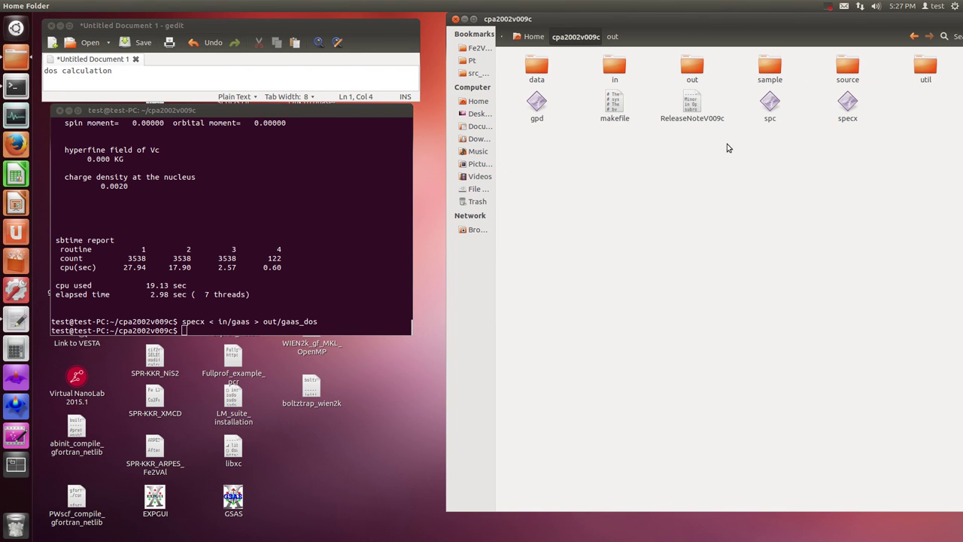
Step: Plot the GaAs density of states by running gpd in the terminal on the gaas_dos file from the out folder
click(536, 103)
click(297, 272)
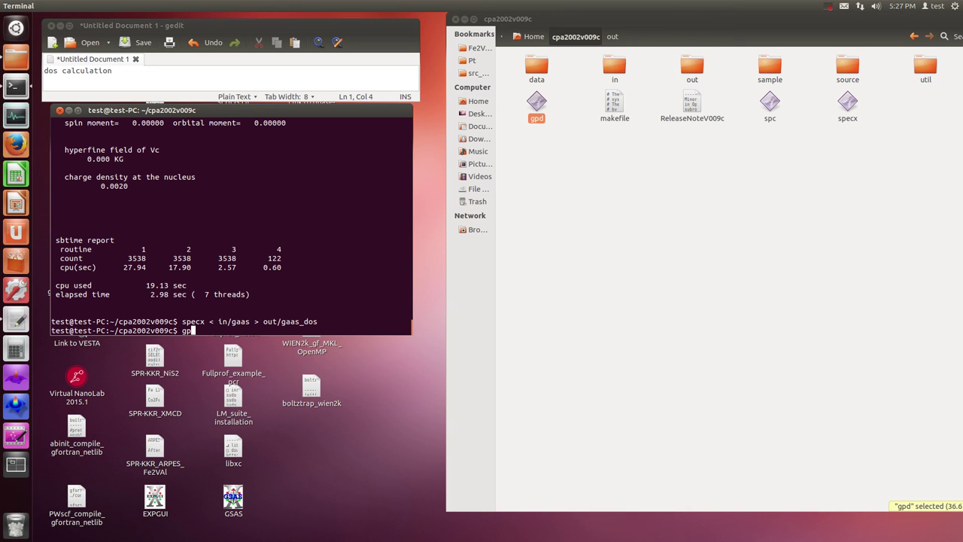
click(661, 228)
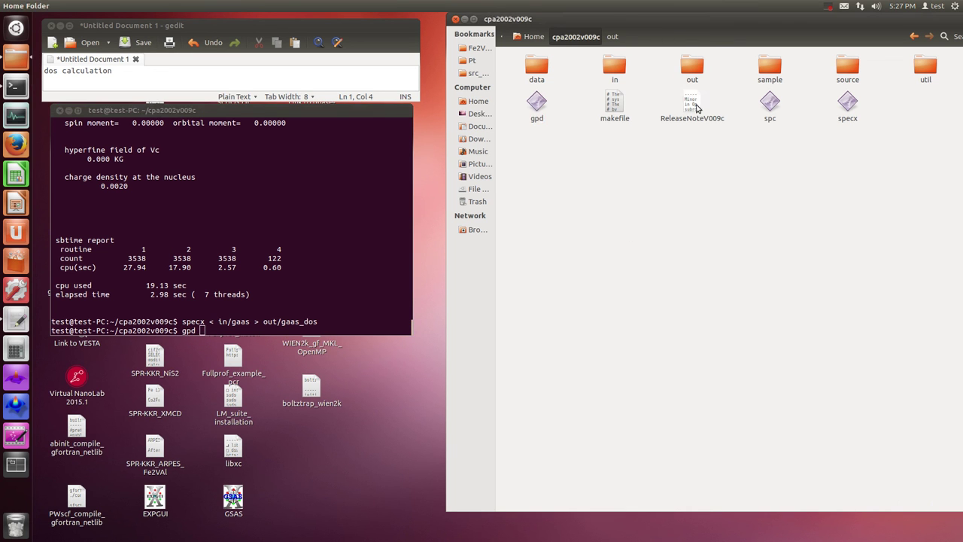
double_click(692, 66)
click(534, 66)
drag(533, 66, 342, 199)
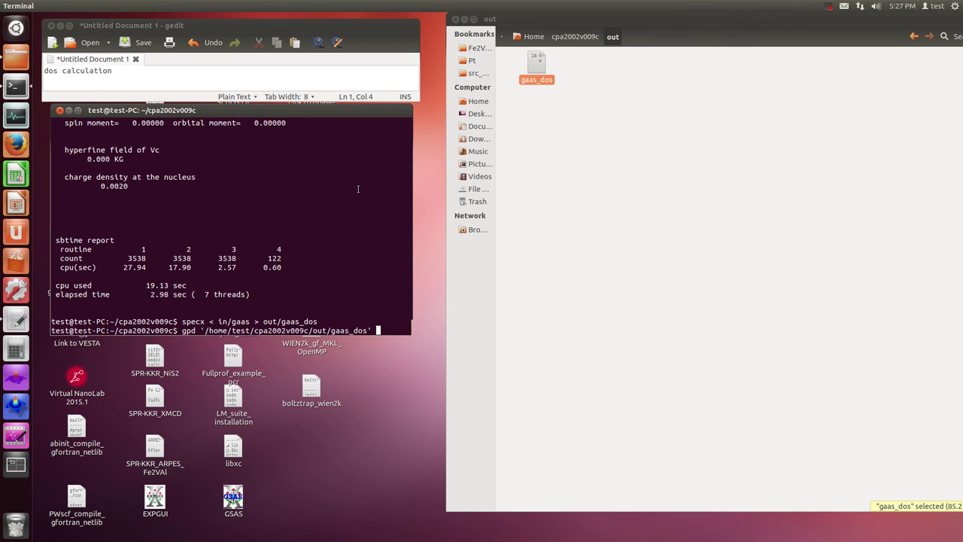
key(Return)
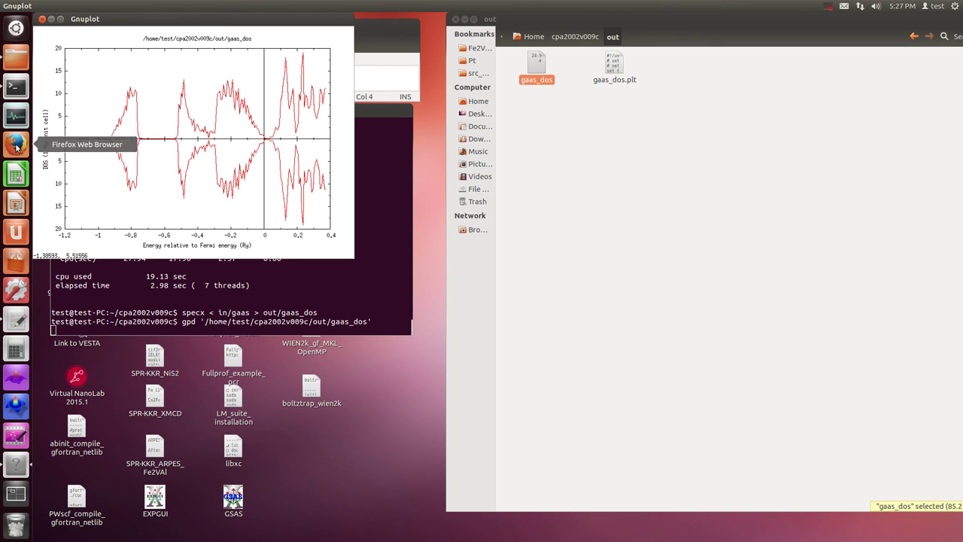
click(829, 8)
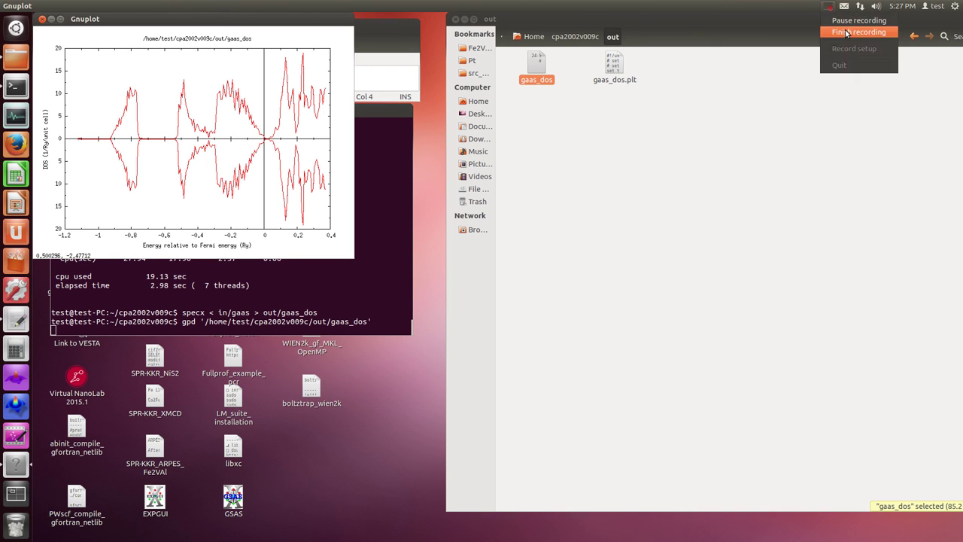